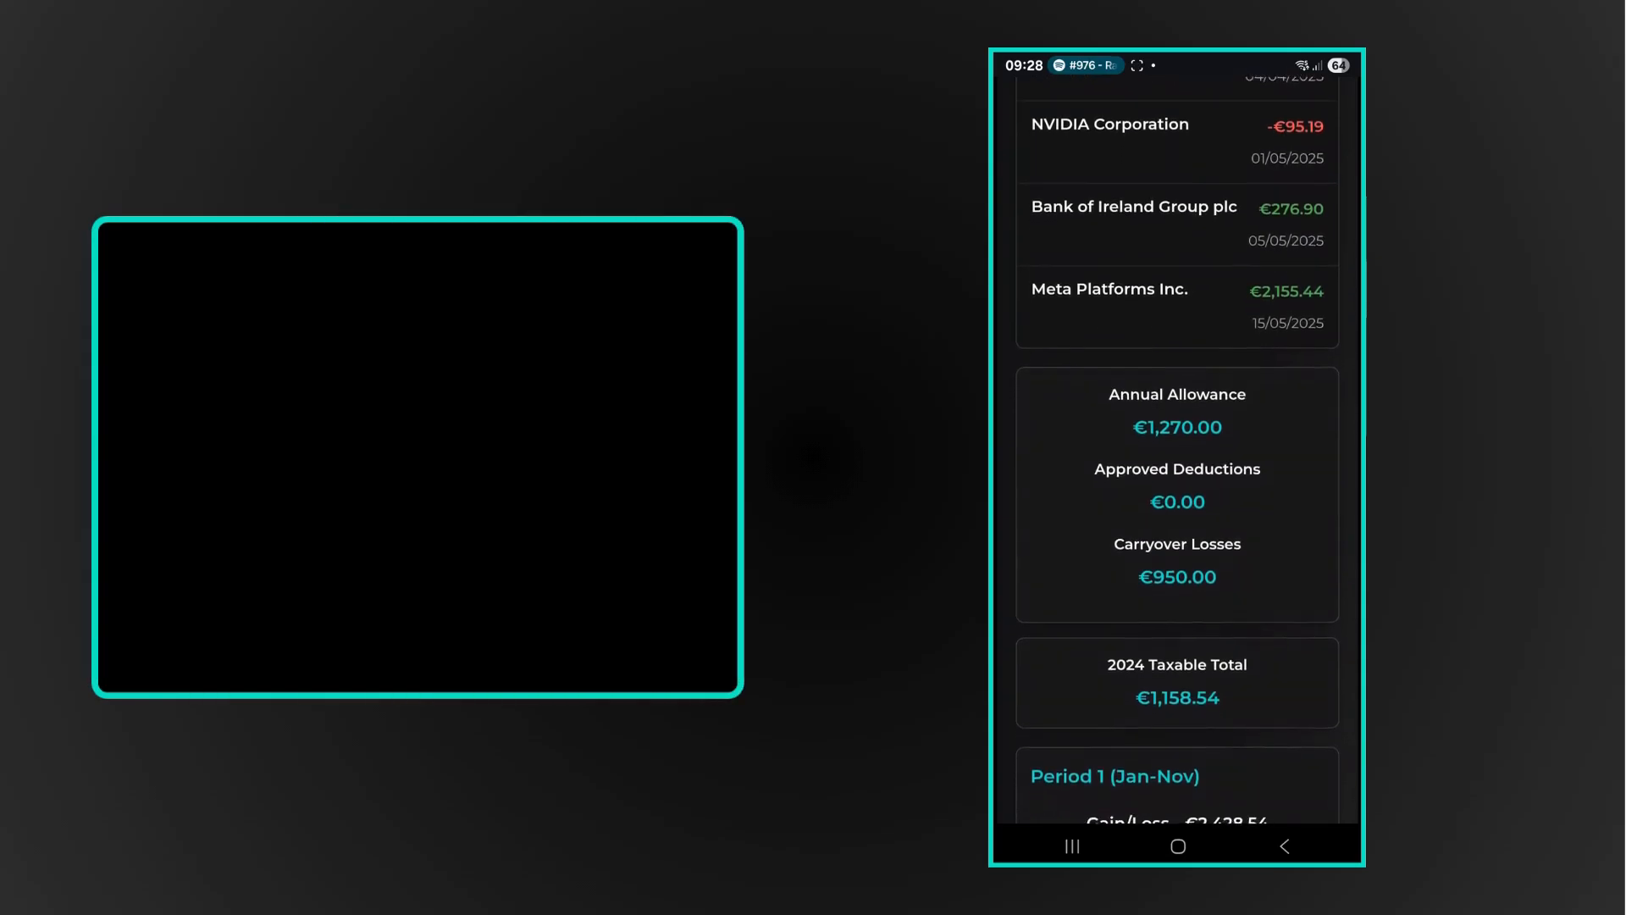
Review the allowances, the 2024 taxable total and the period amounts in the mobile capital gains summary
scroll(1177, 457, "down", 2)
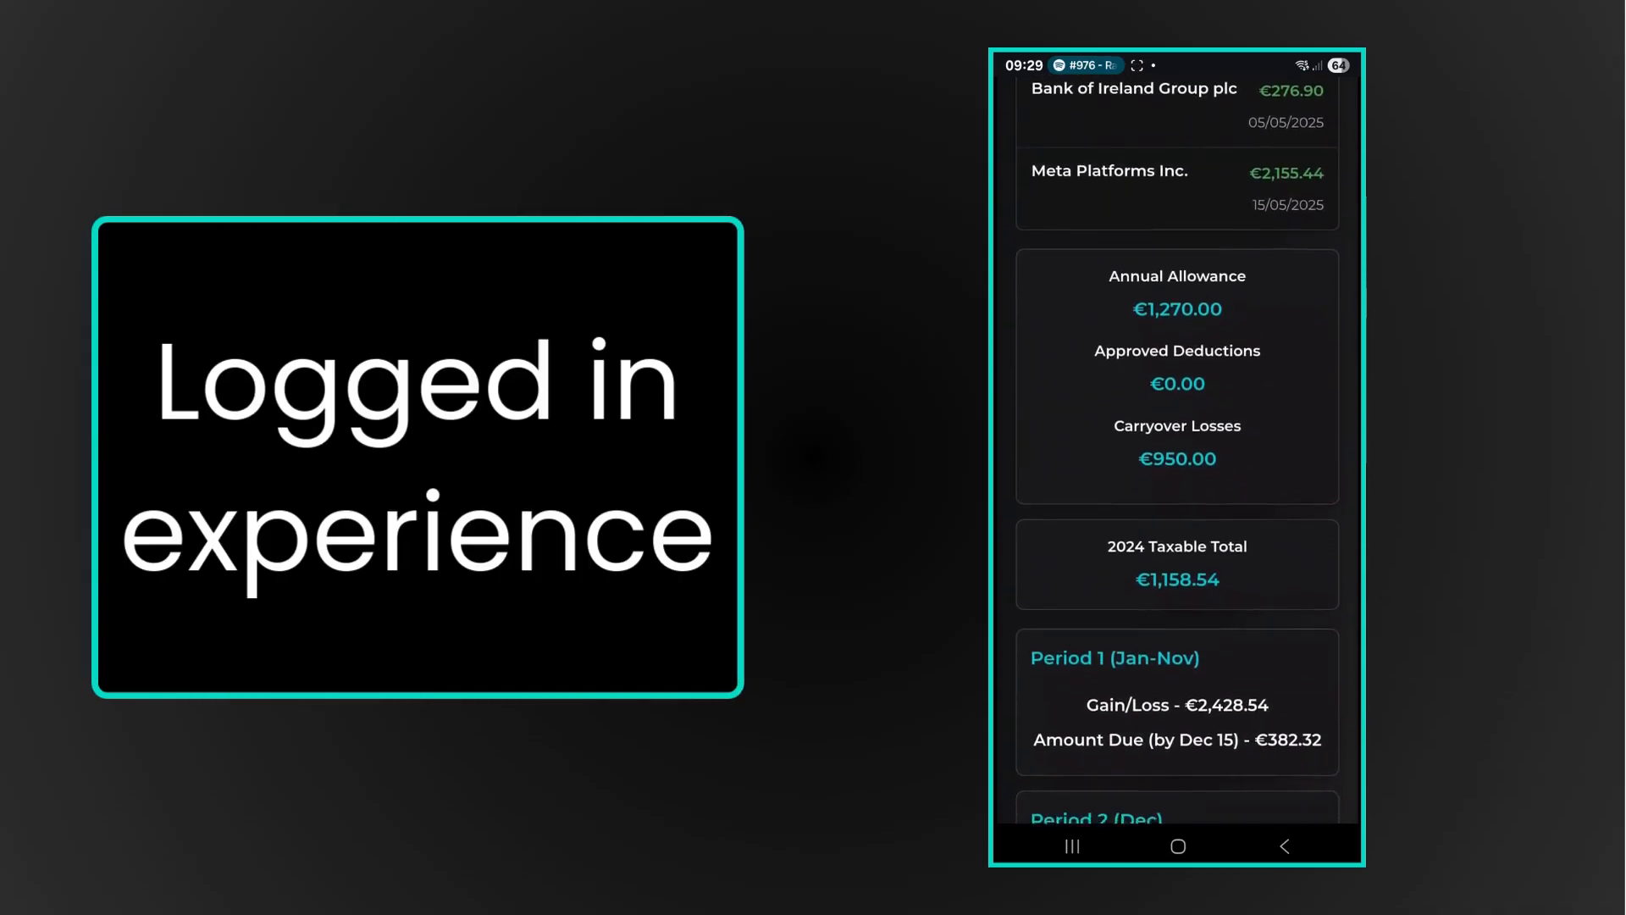
scroll(1178, 457, "down", 1)
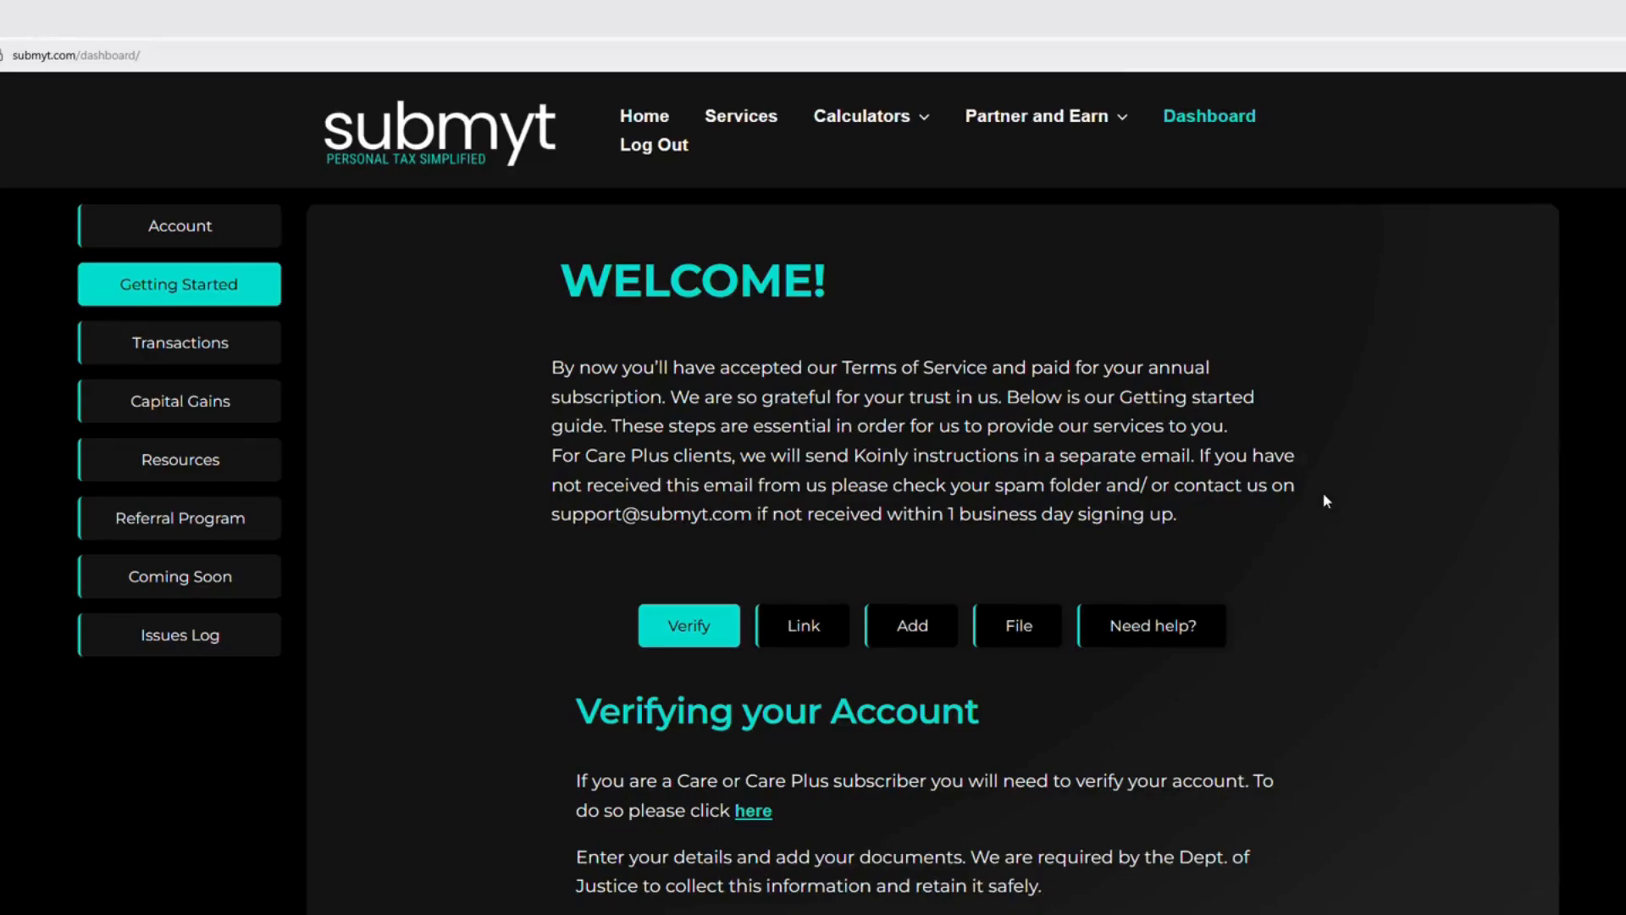
Read through the Getting Started guide's Verify, Link, Add, File and Need help? sections, including the onboarding call calendar
scroll(1326, 501, "down", 1)
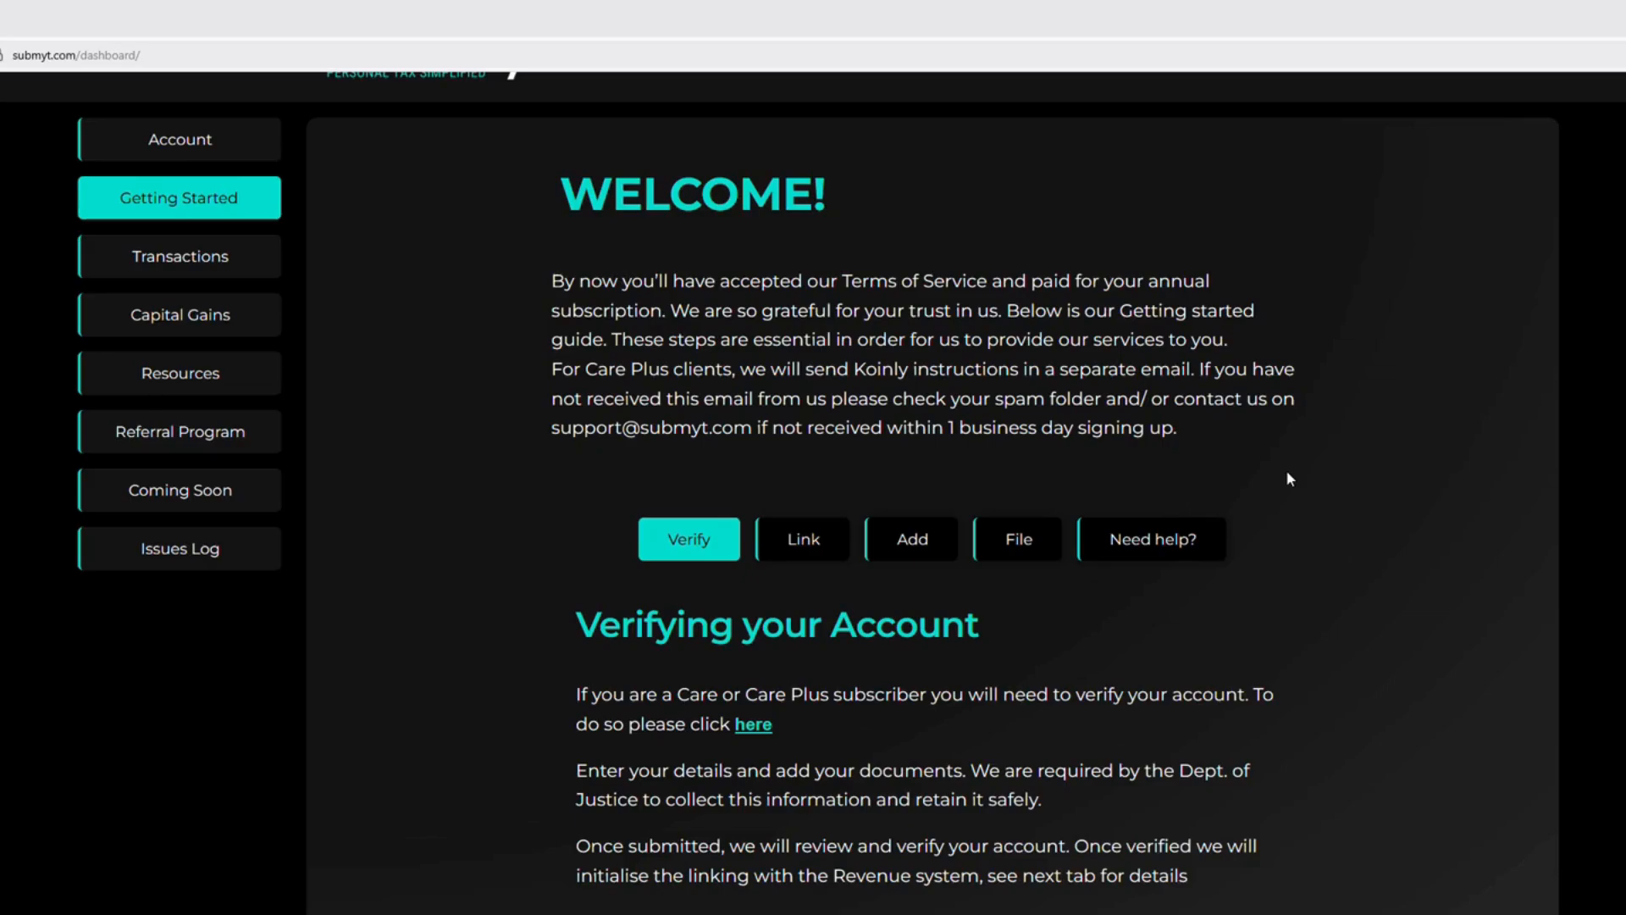
left_click(809, 542)
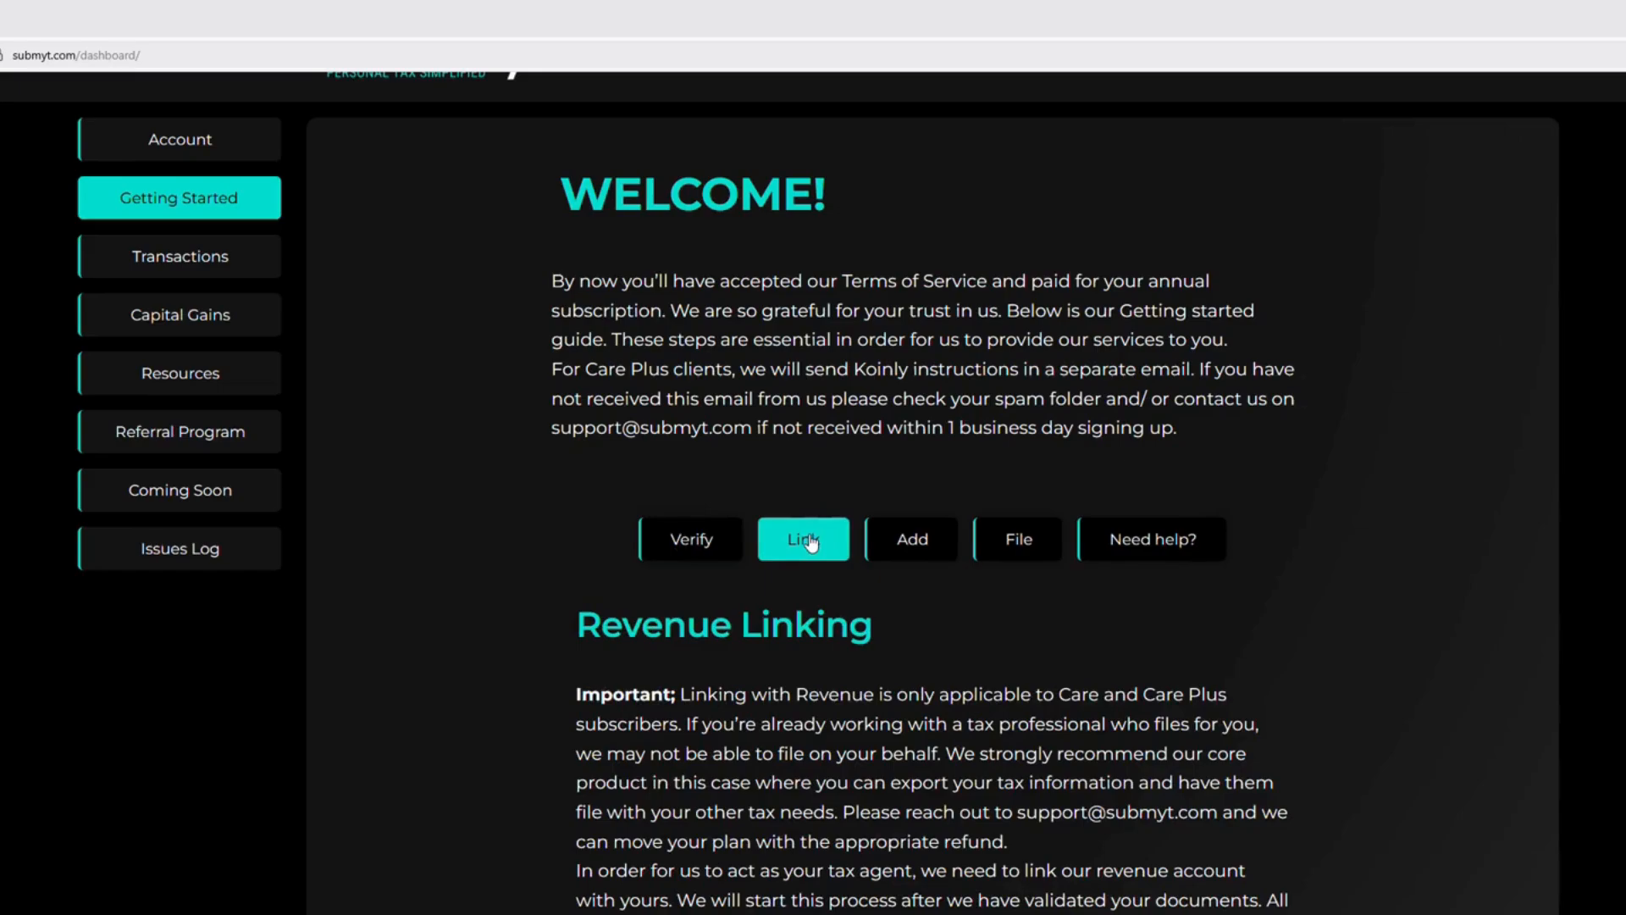
left_click(929, 549)
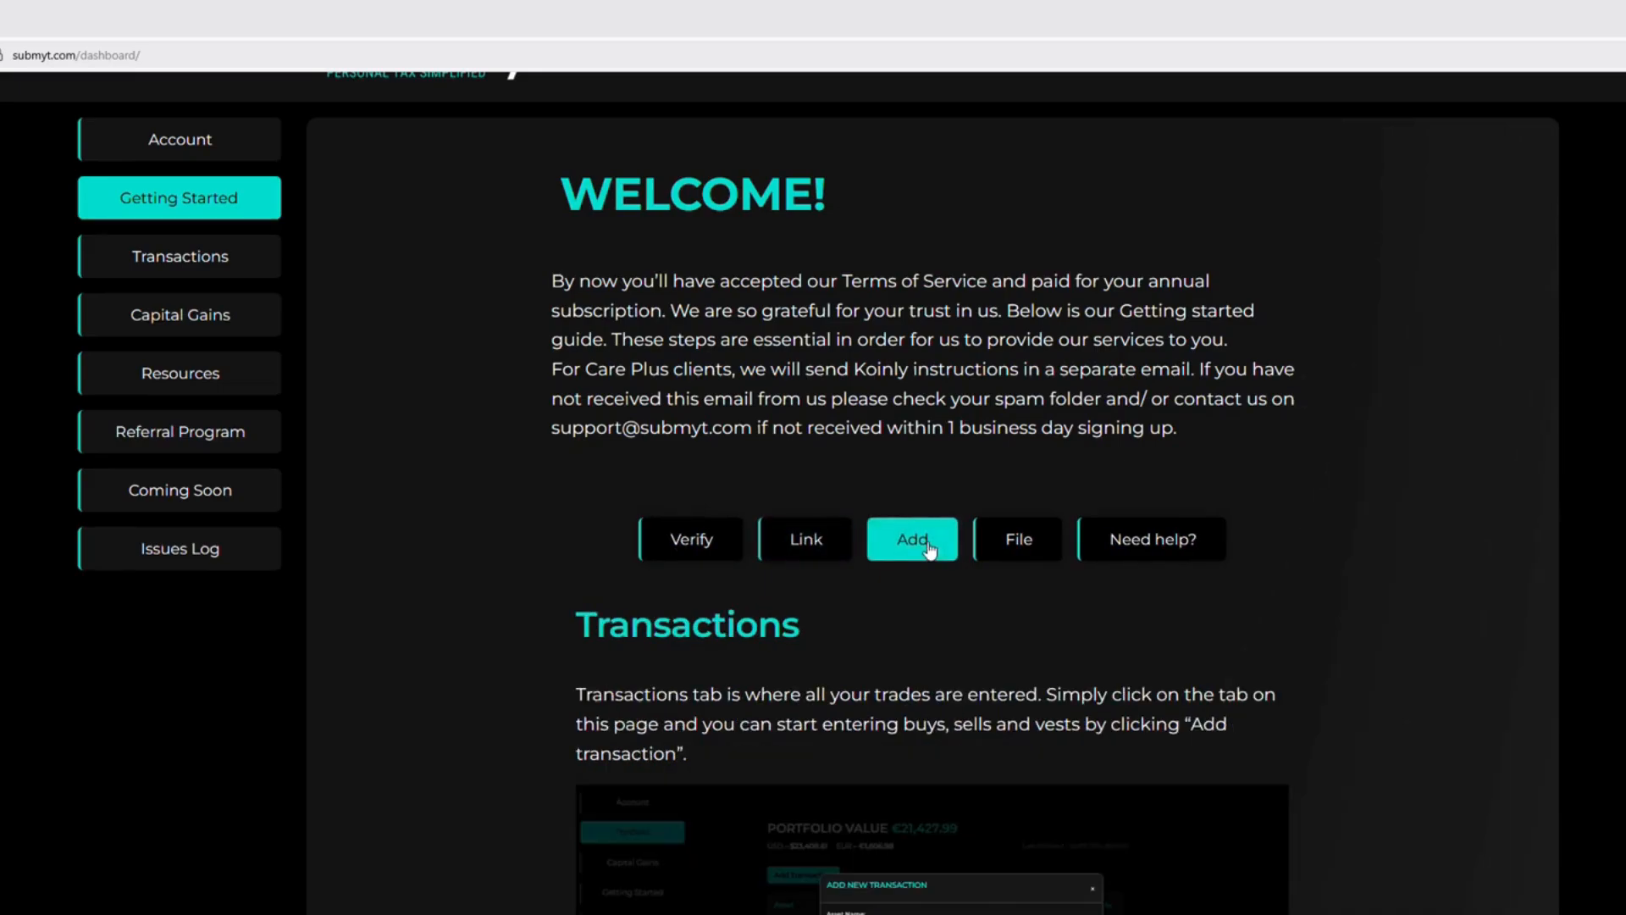
left_click(1019, 547)
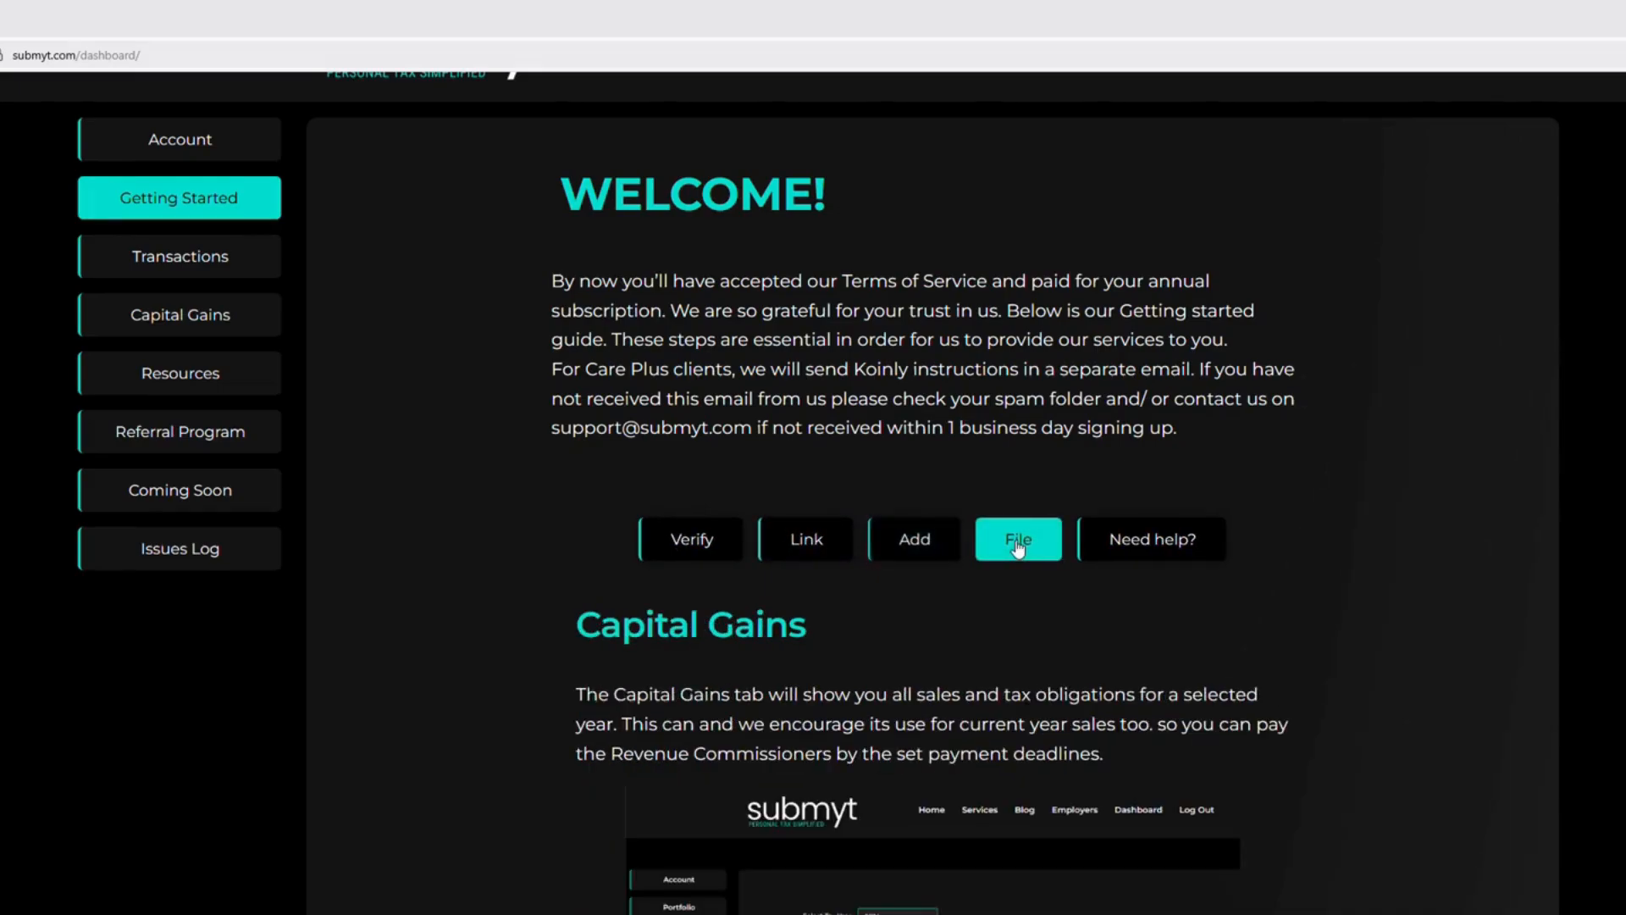
left_click(1124, 547)
scroll(1294, 551, "down", 1)
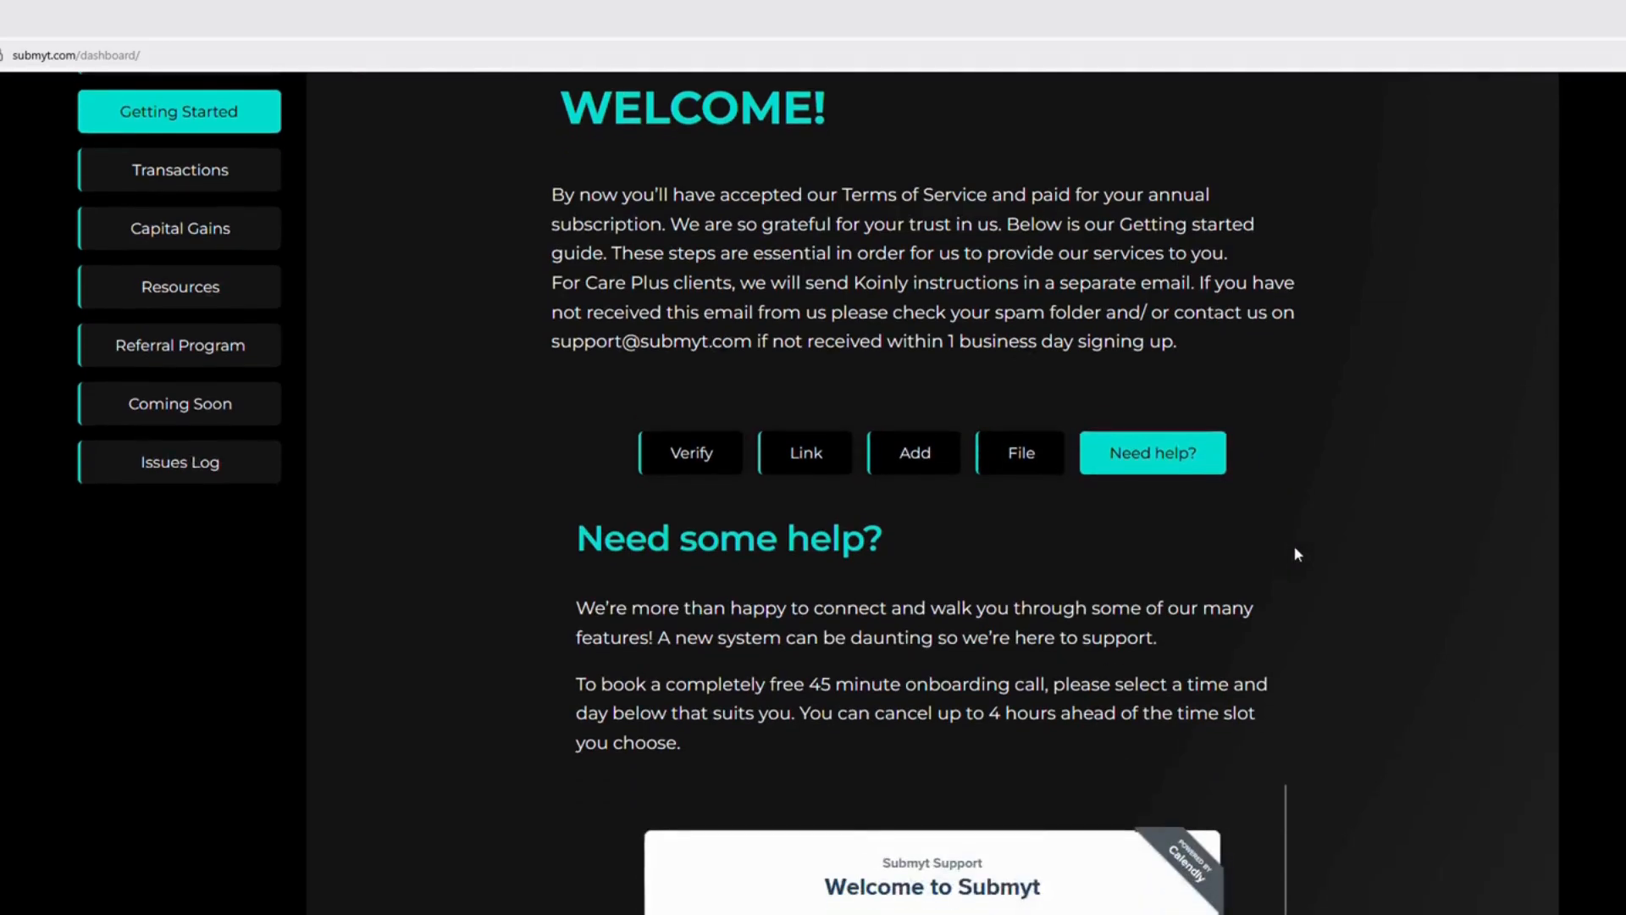
scroll(1294, 554, "down", 4)
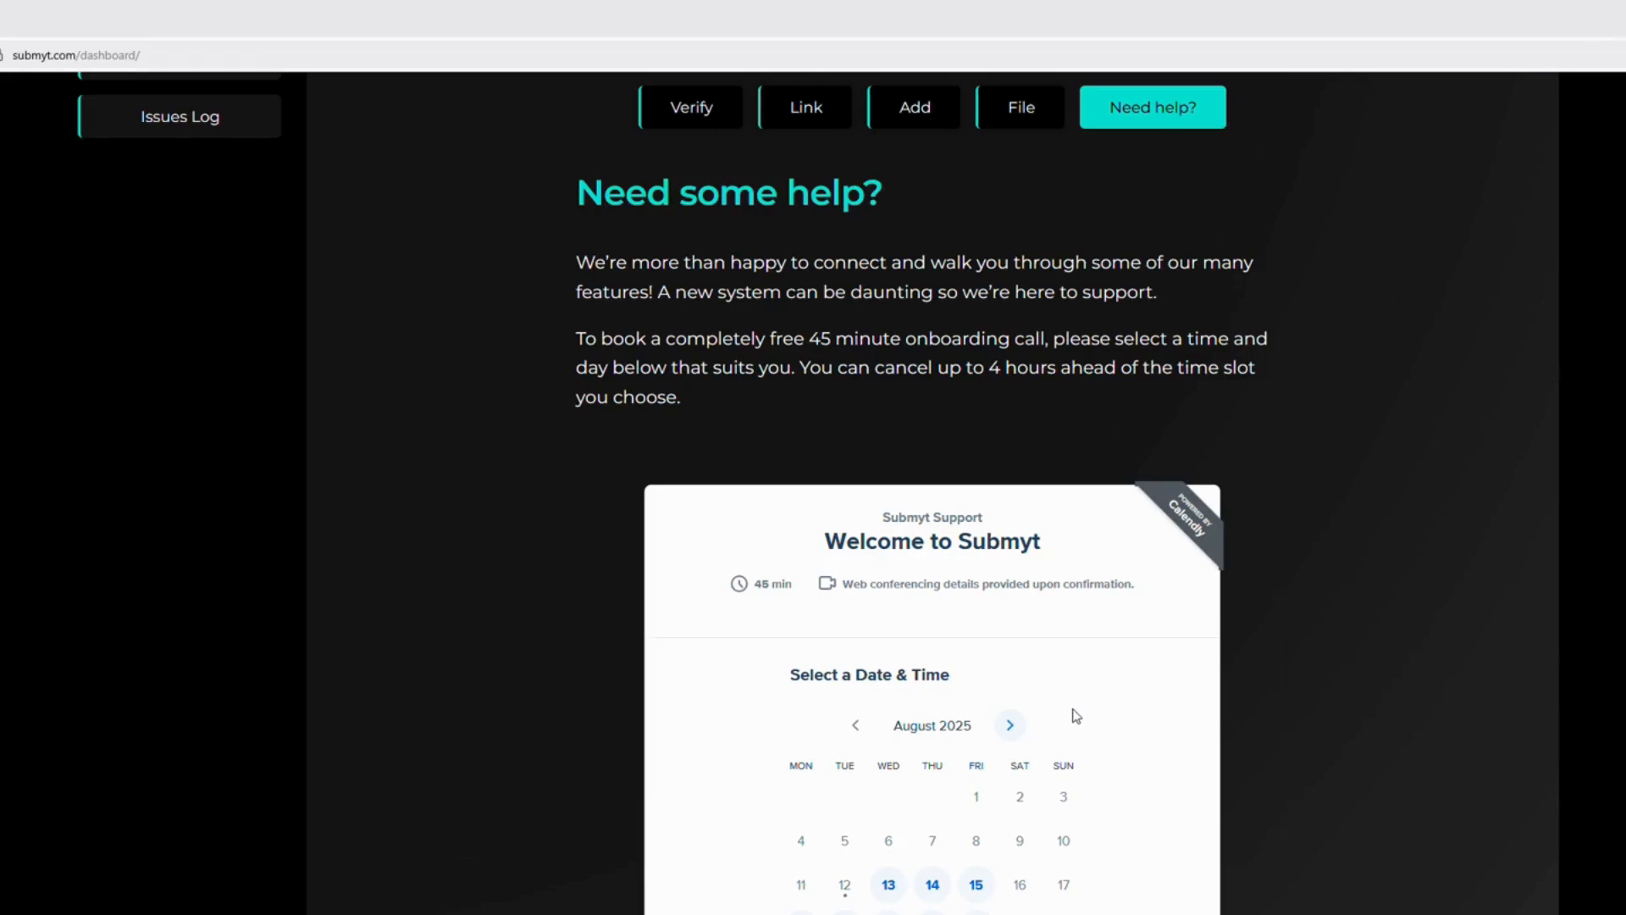
scroll(1107, 705, "up", 6)
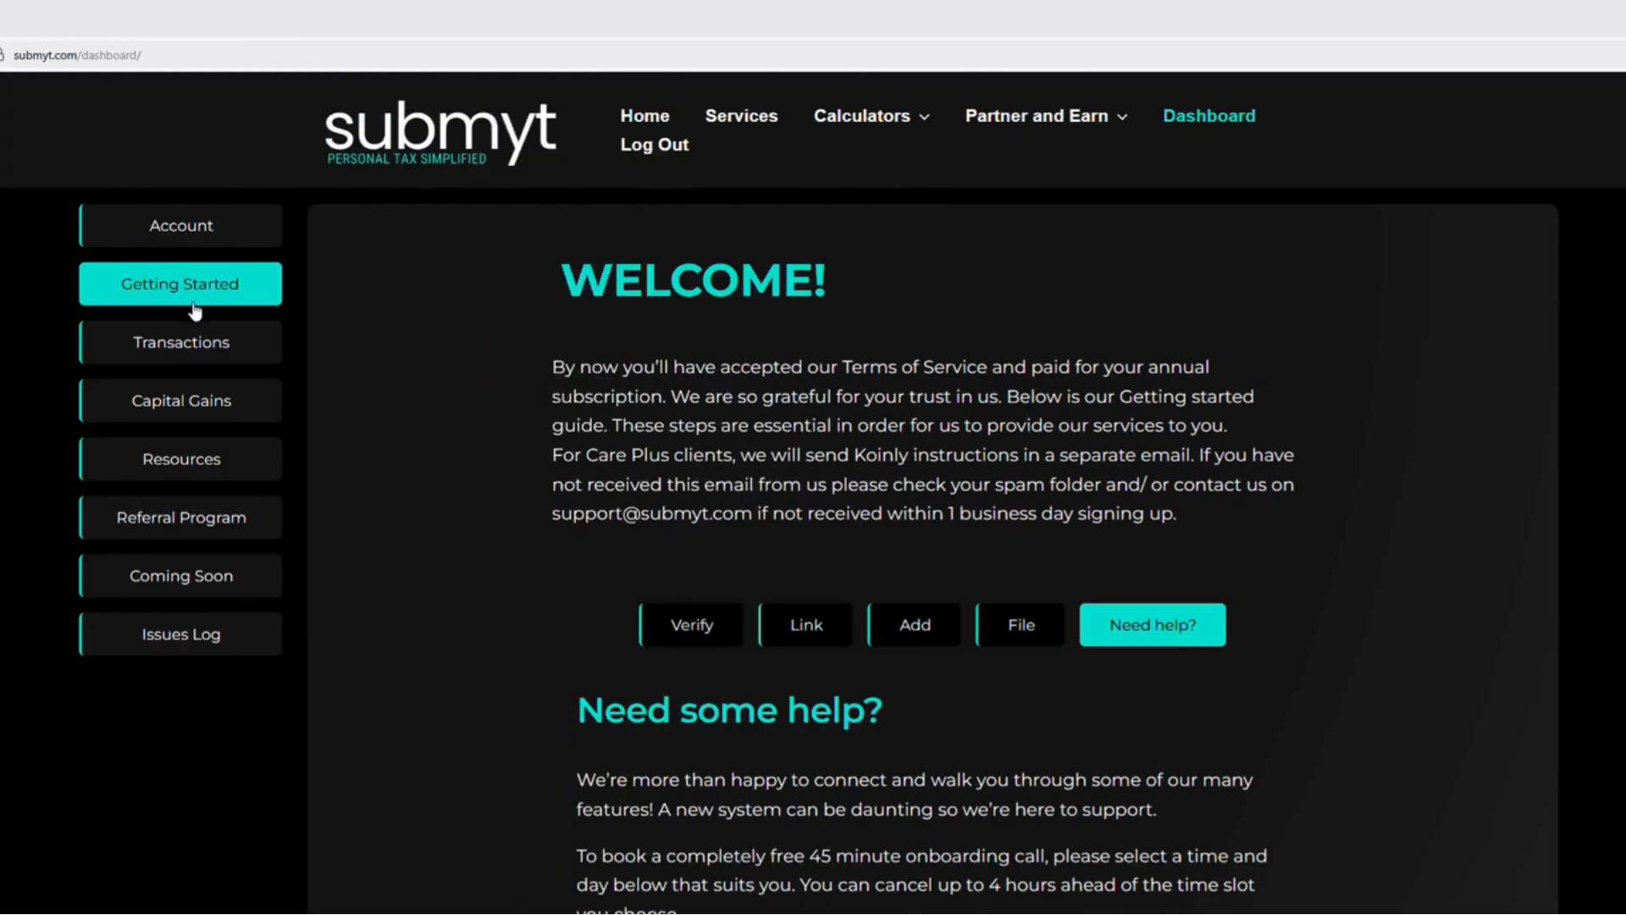
Open the Resources page and look through its Dashboard Support and Capital Gains overview questions
left_click(216, 459)
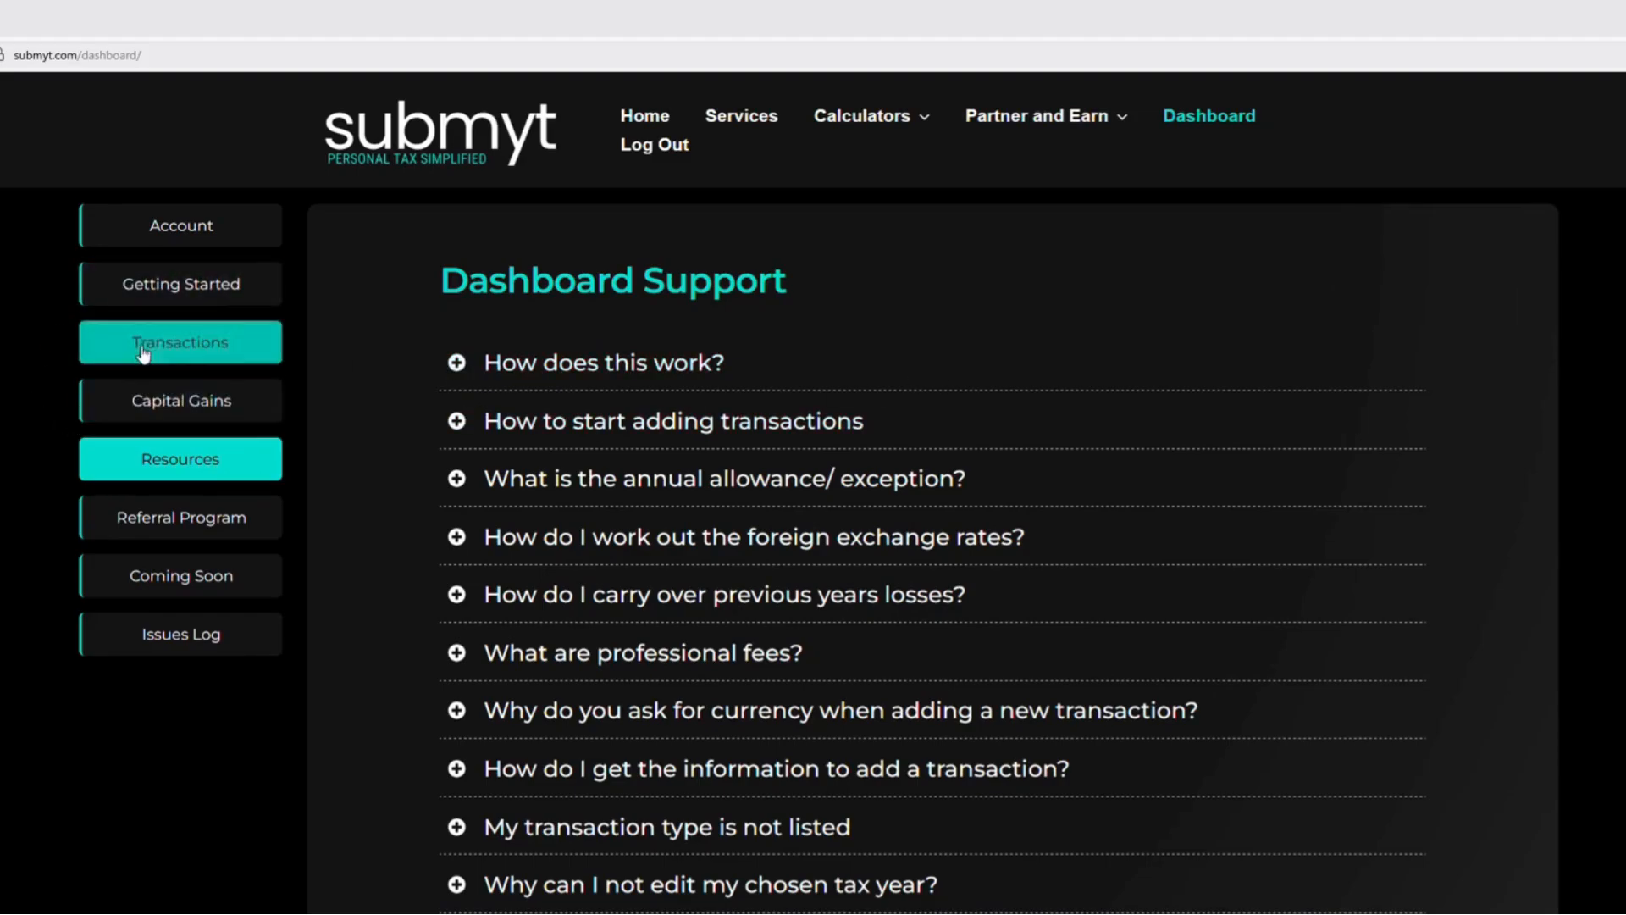
scroll(974, 436, "down", 3)
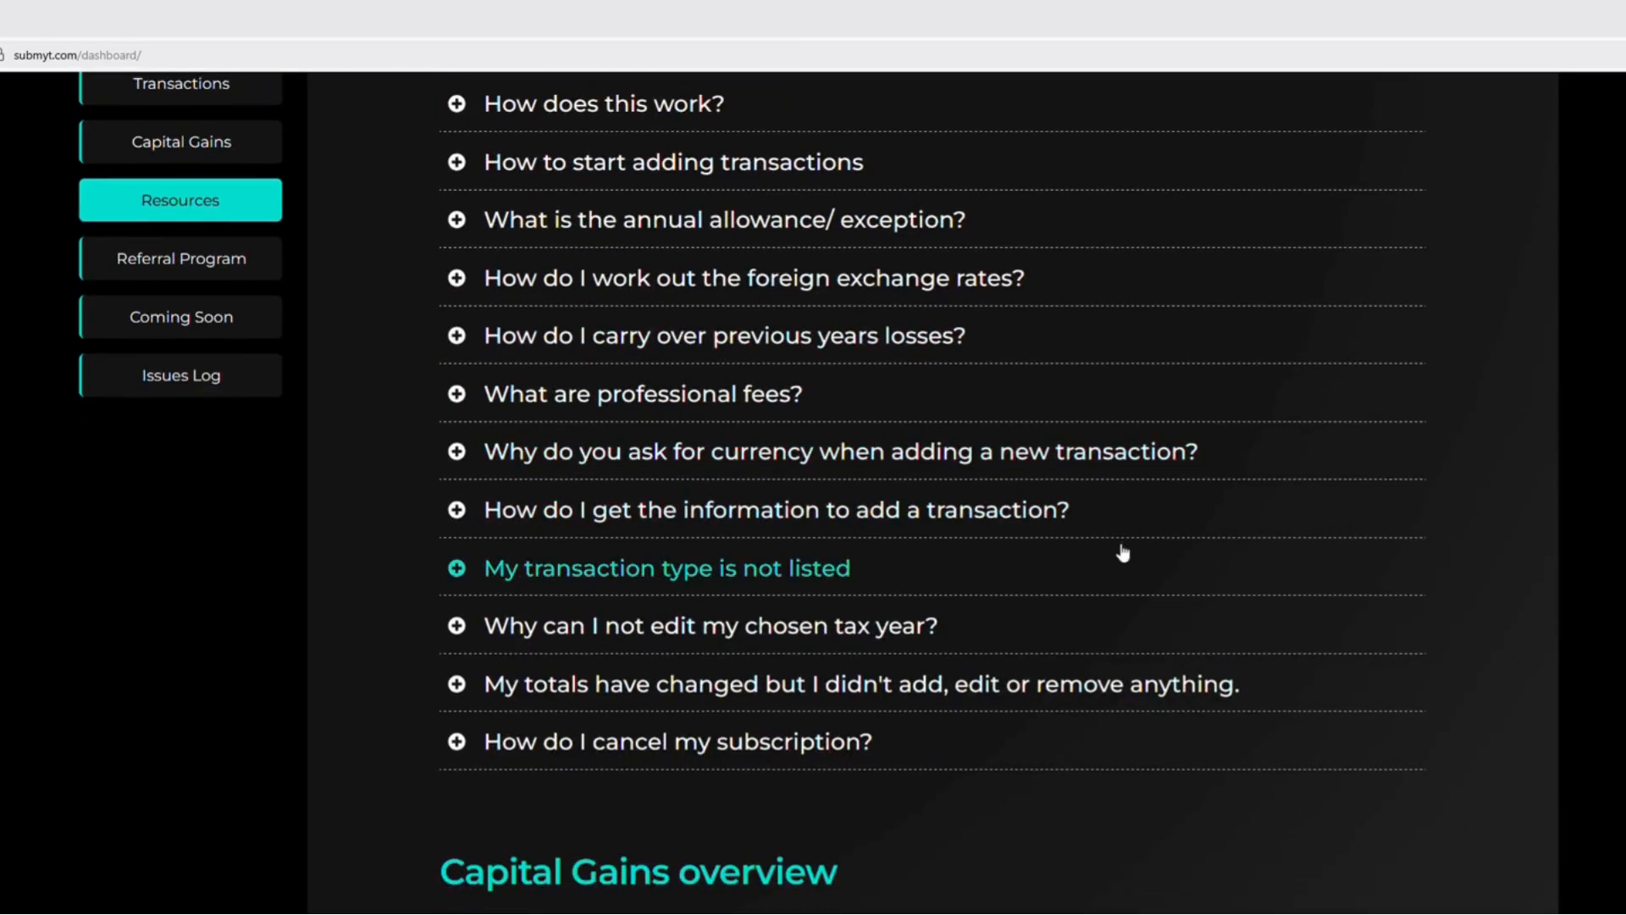
scroll(1121, 551, "down", 2)
scroll(991, 760, "down", 2)
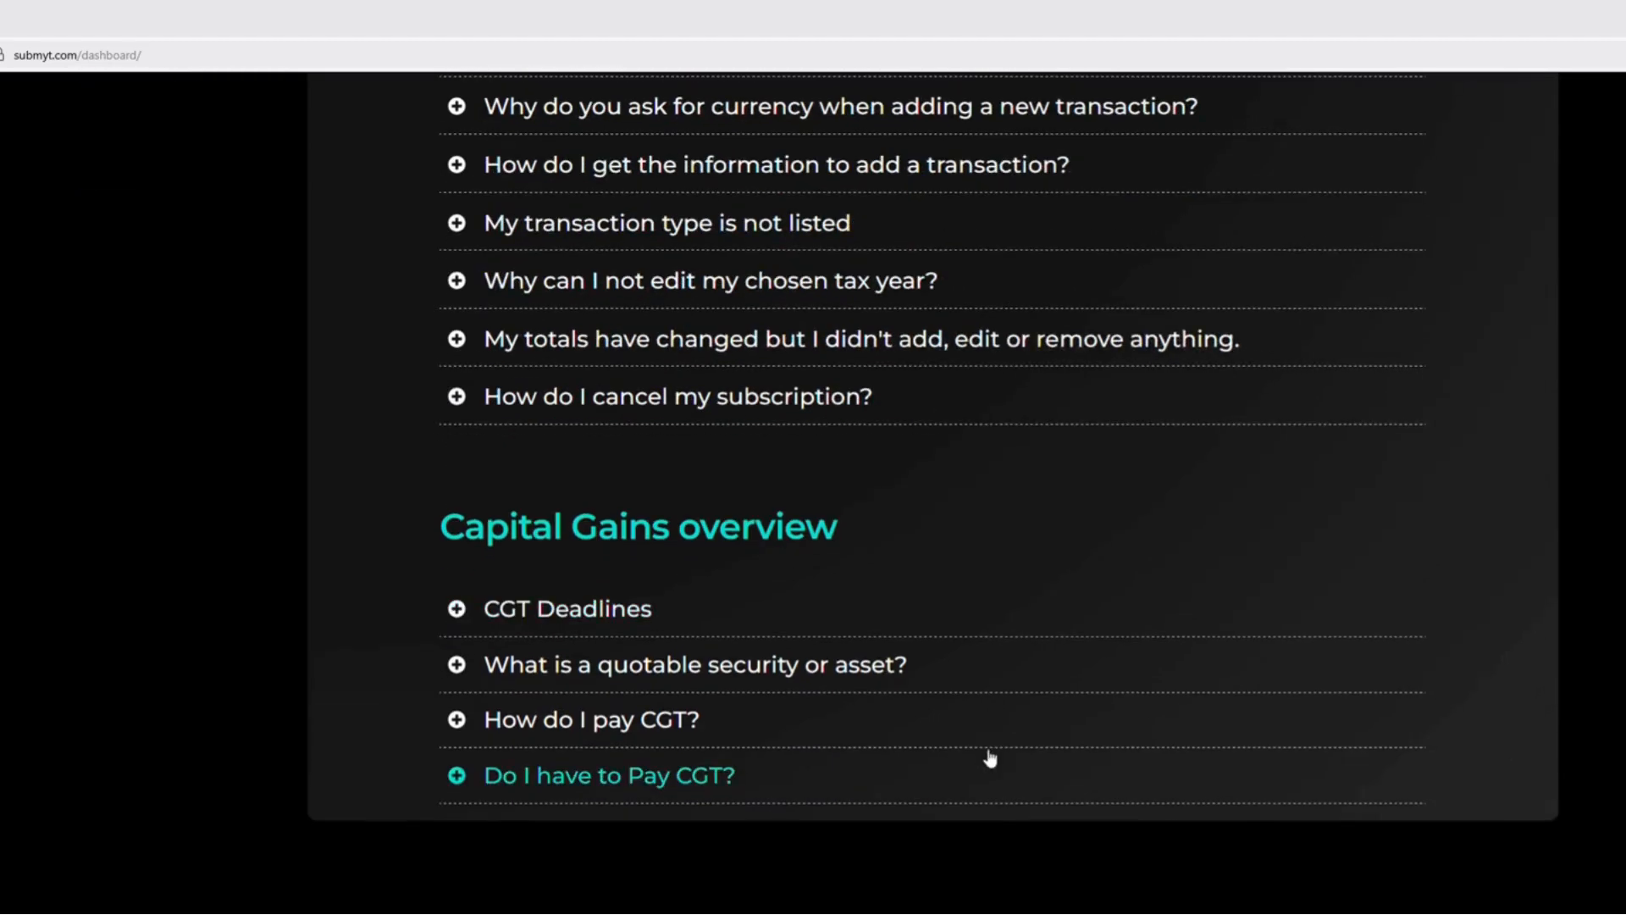
scroll(864, 734, "up", 5)
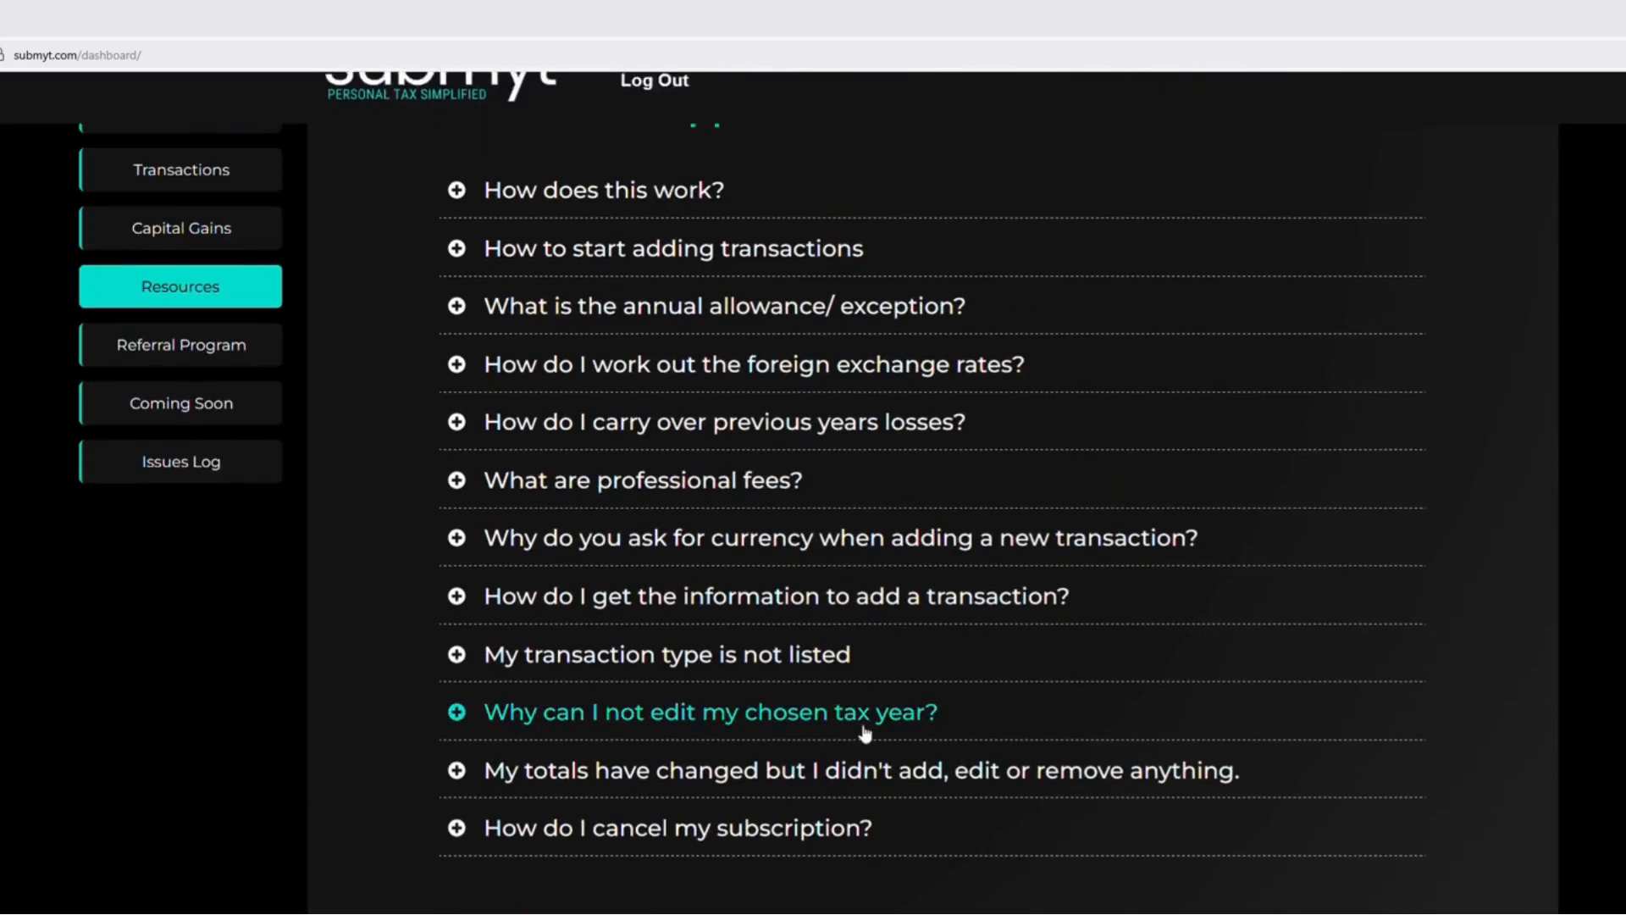
Open the Referral Program page and read its important information and payment terms
left_click(214, 349)
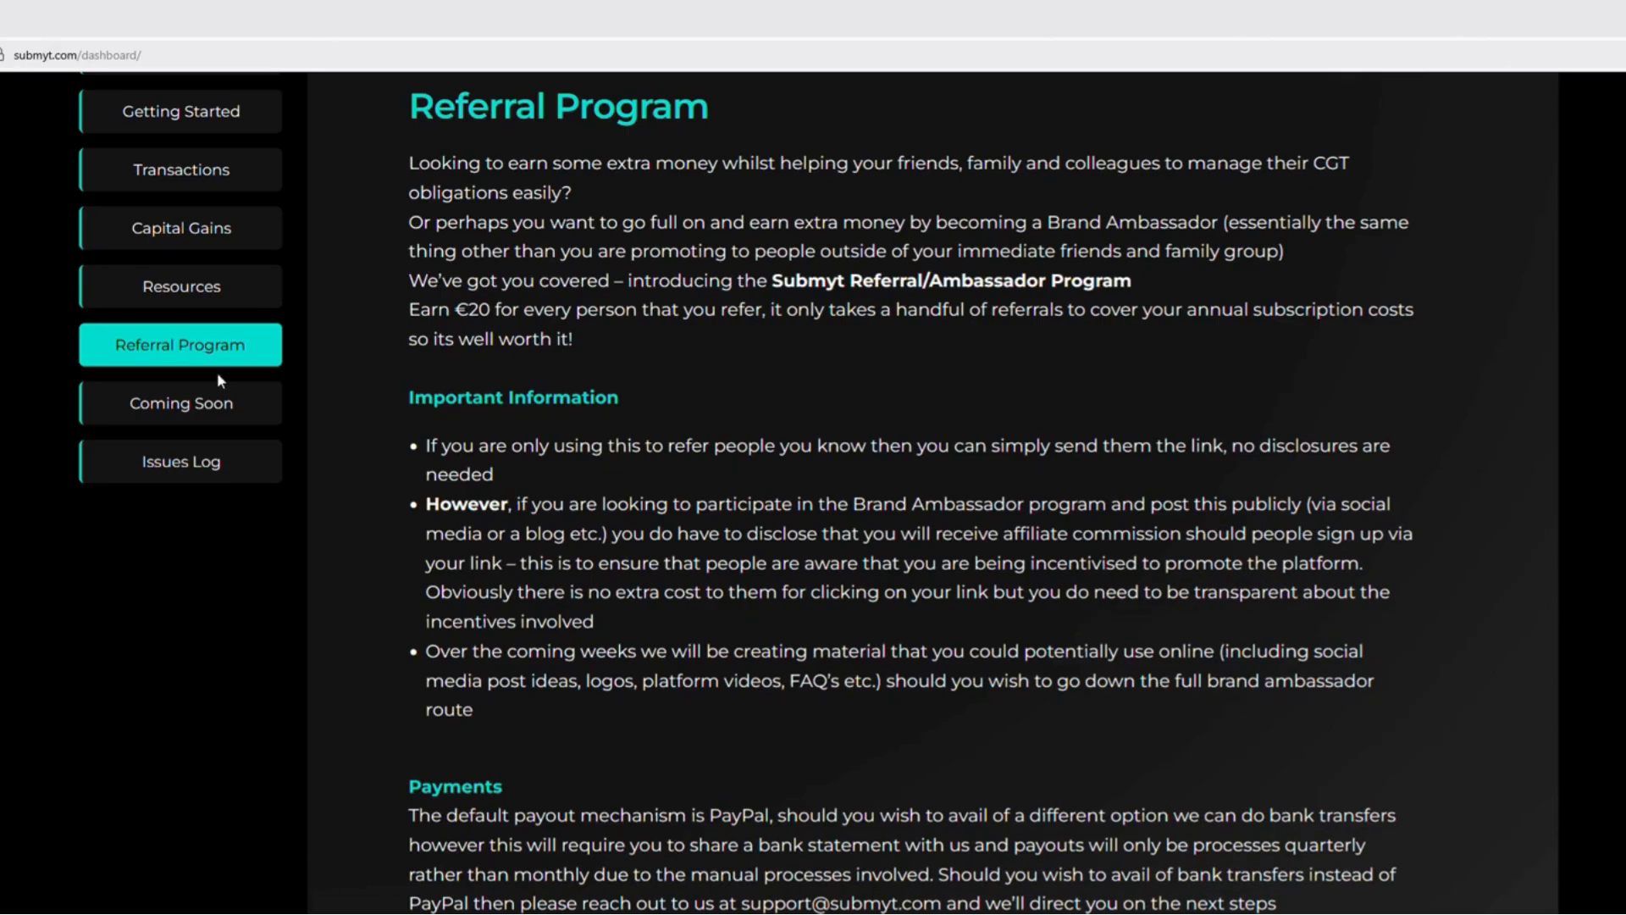
scroll(963, 359, "down", 4)
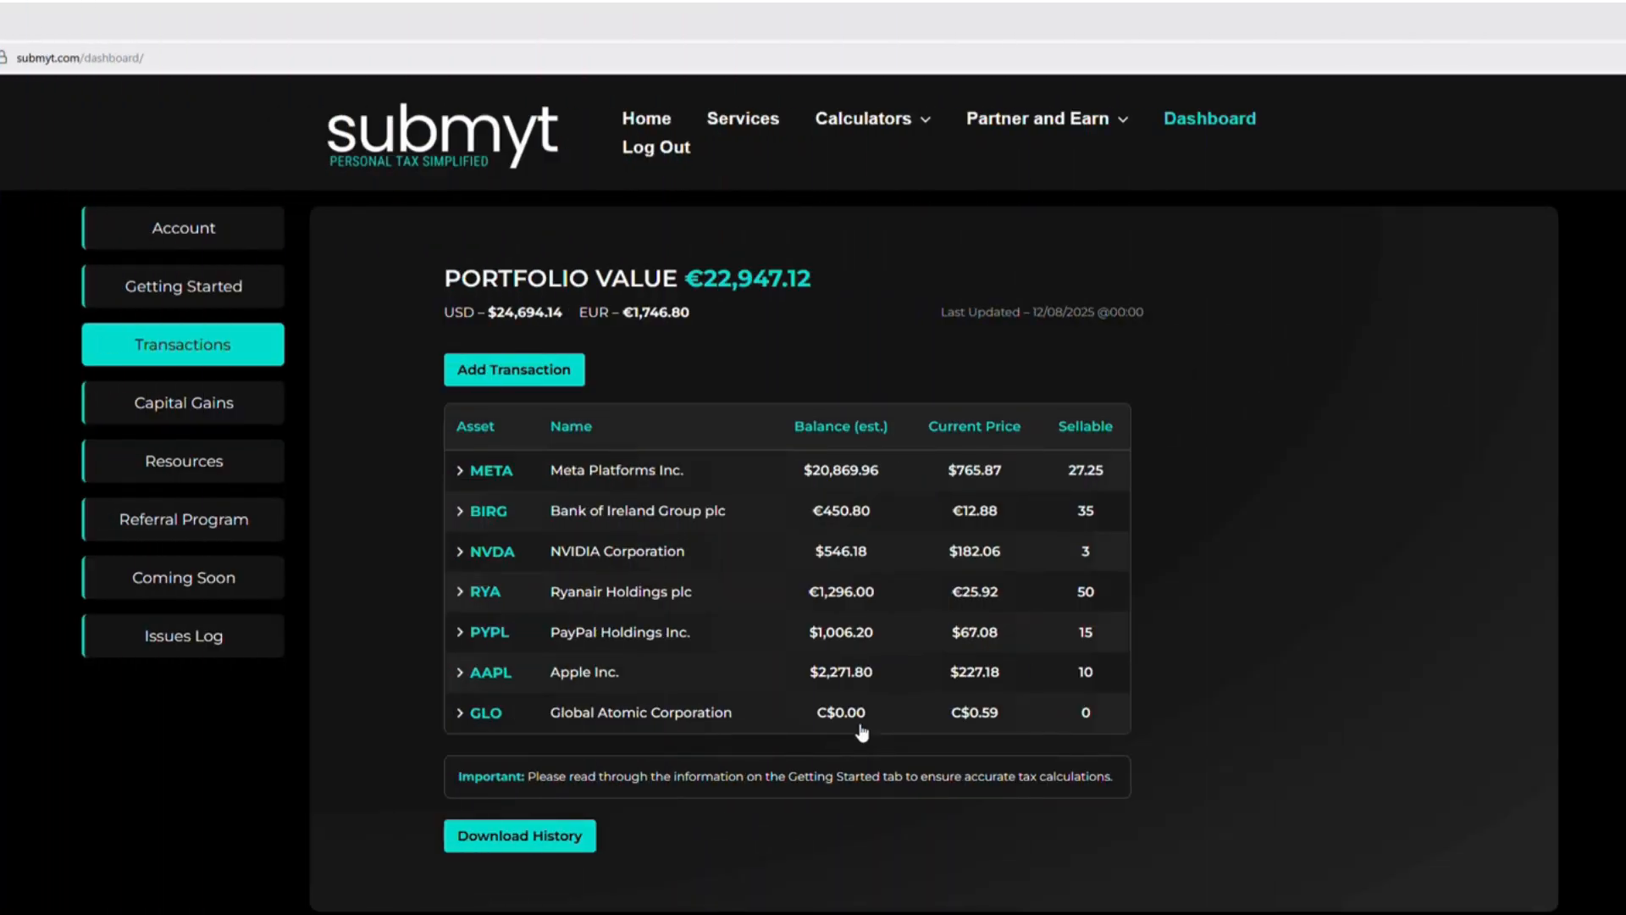
Start a new transaction and search the assets by the ticker "pypl"
left_click(529, 372)
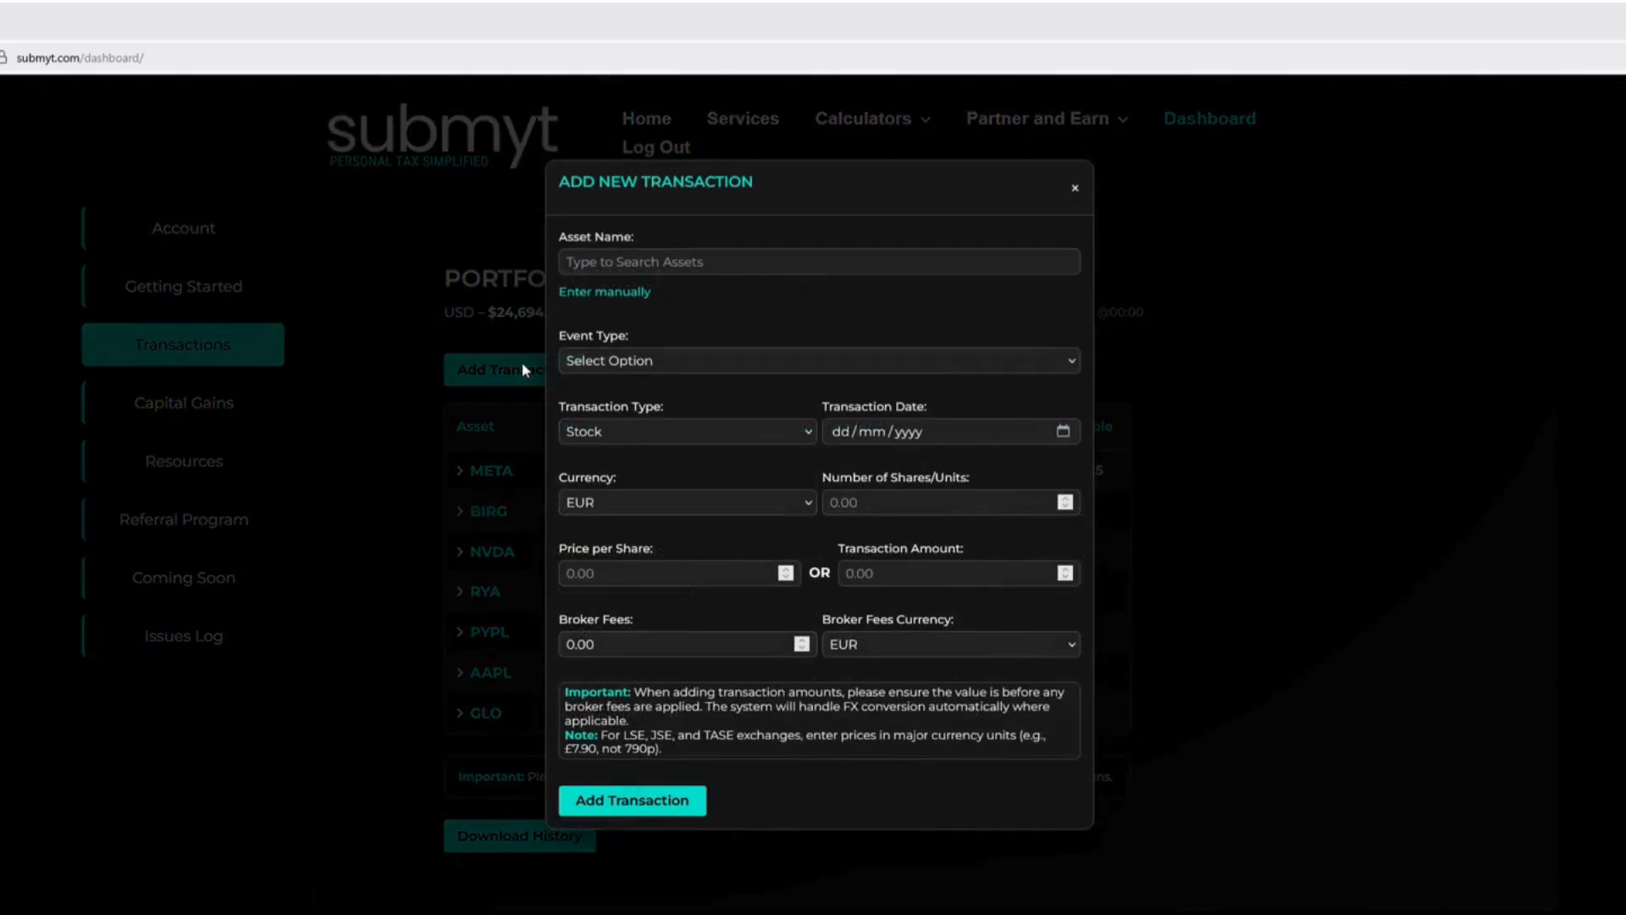
left_click(694, 265)
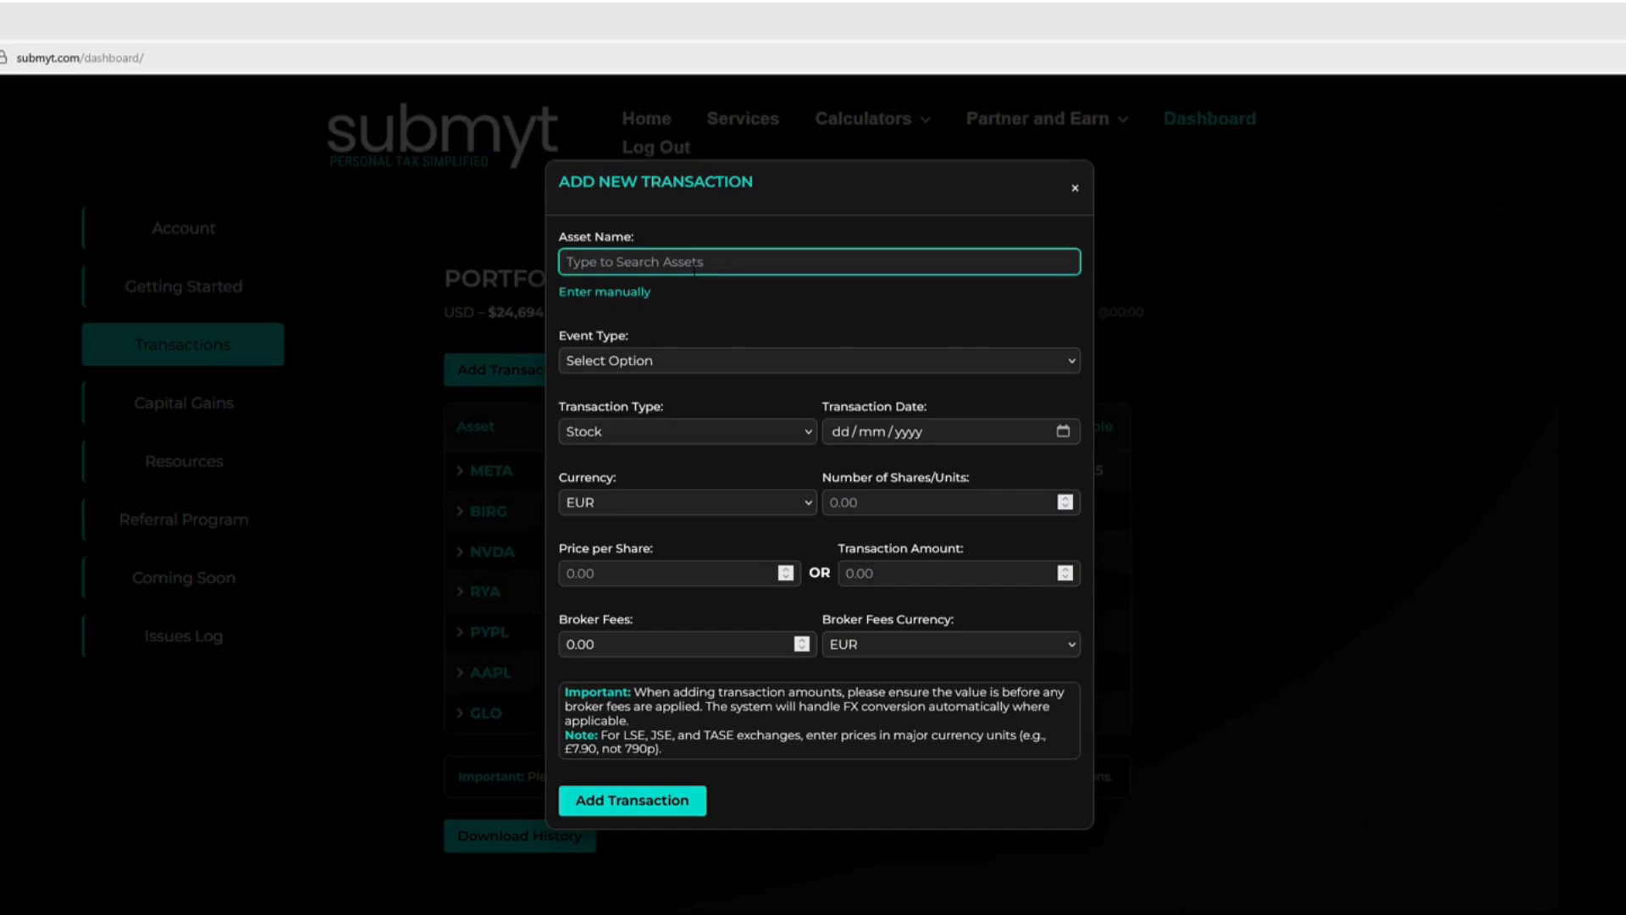
type("pypl")
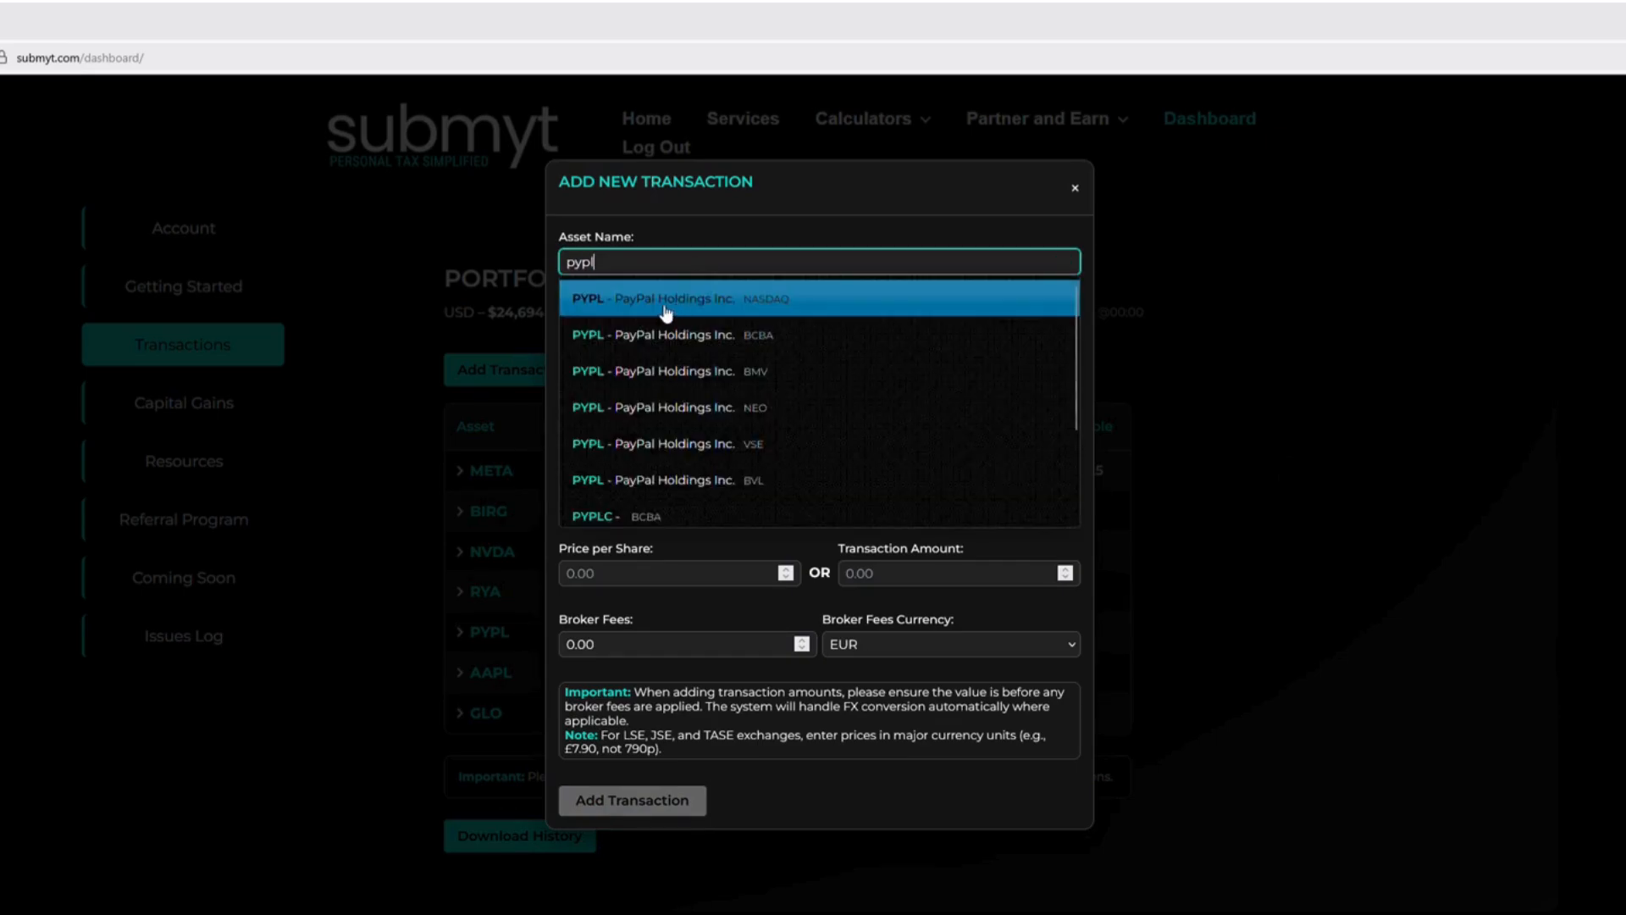
left_click(798, 312)
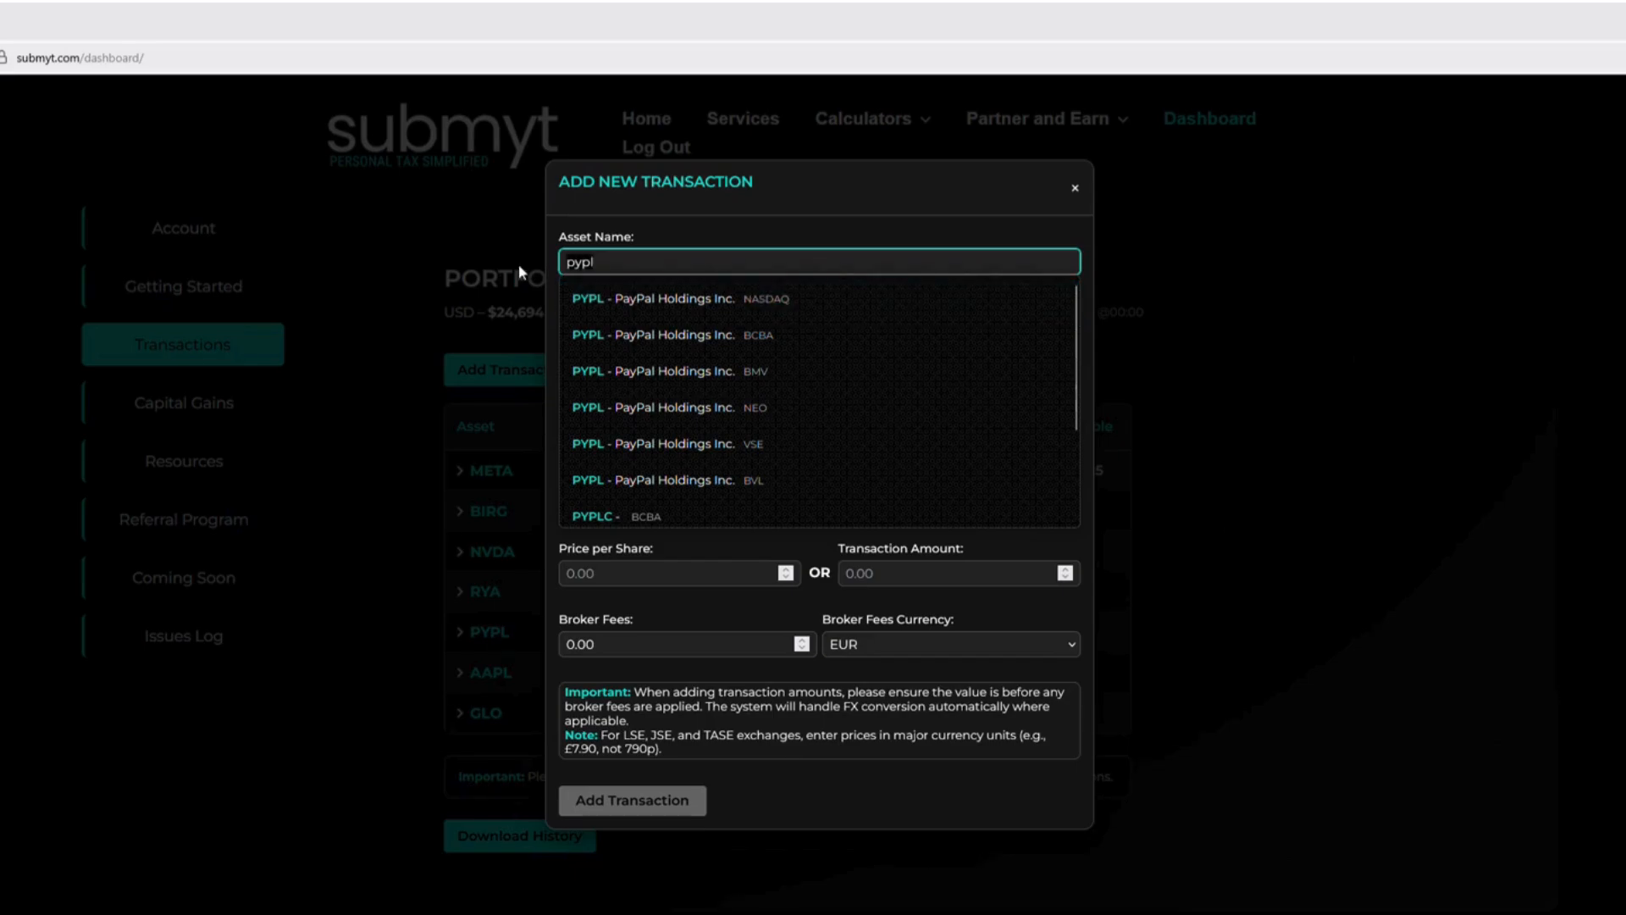
Search the assets by the name "paypal" and choose the NASDAQ listing of PYPL - PayPal Holdings Inc
type("pauy")
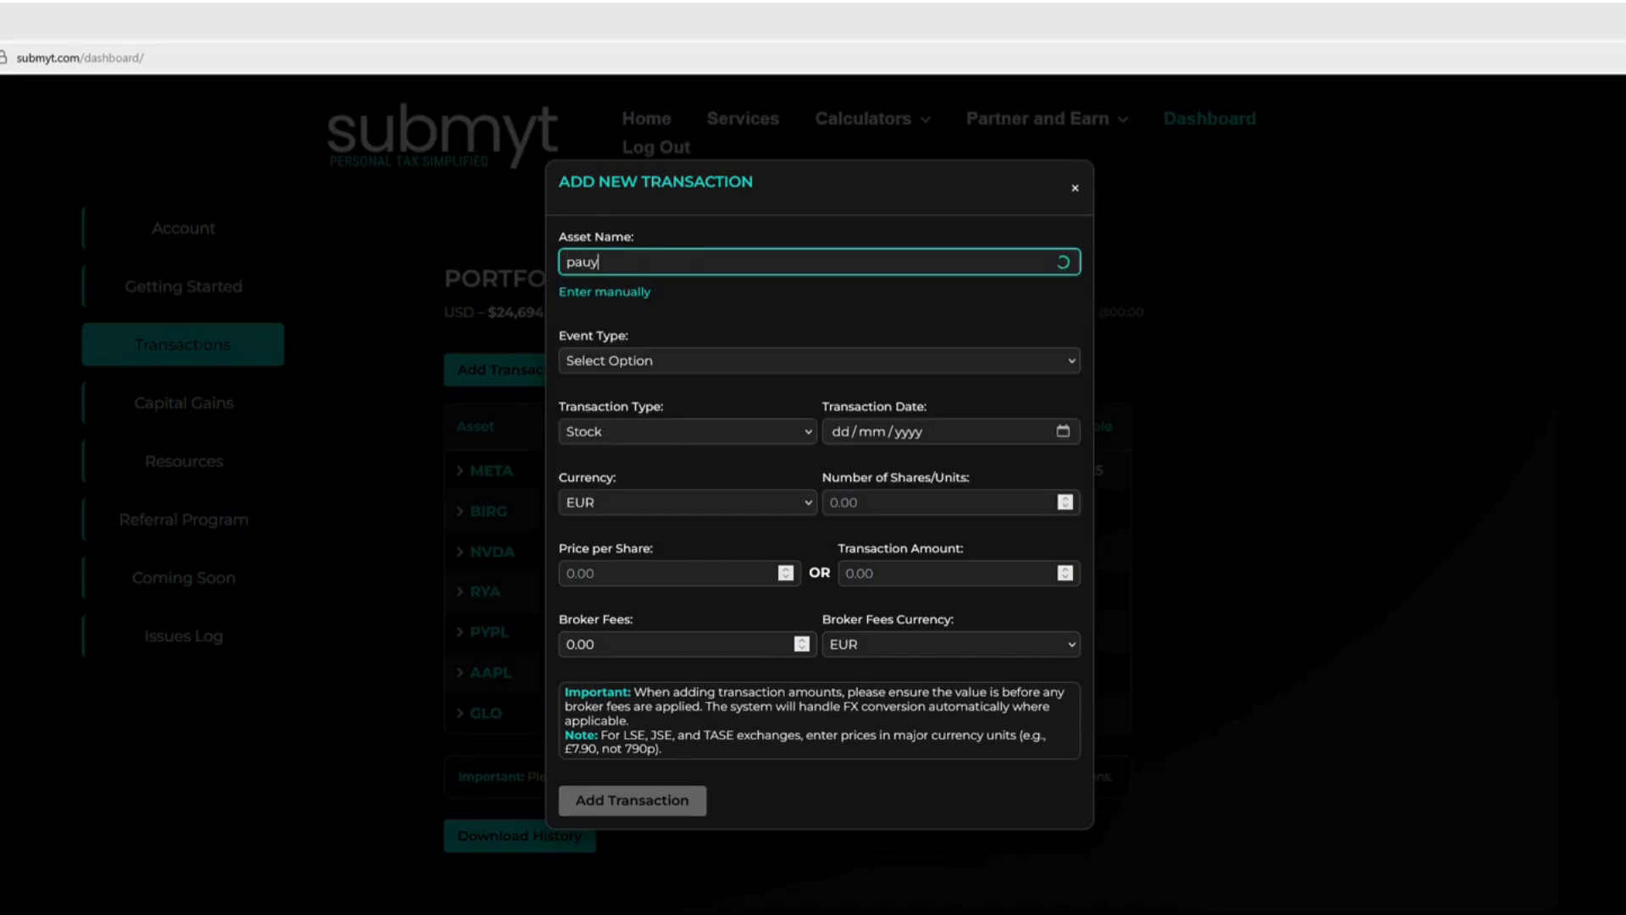
key("BackSpace")
key("BackSpace")
type("ypasl")
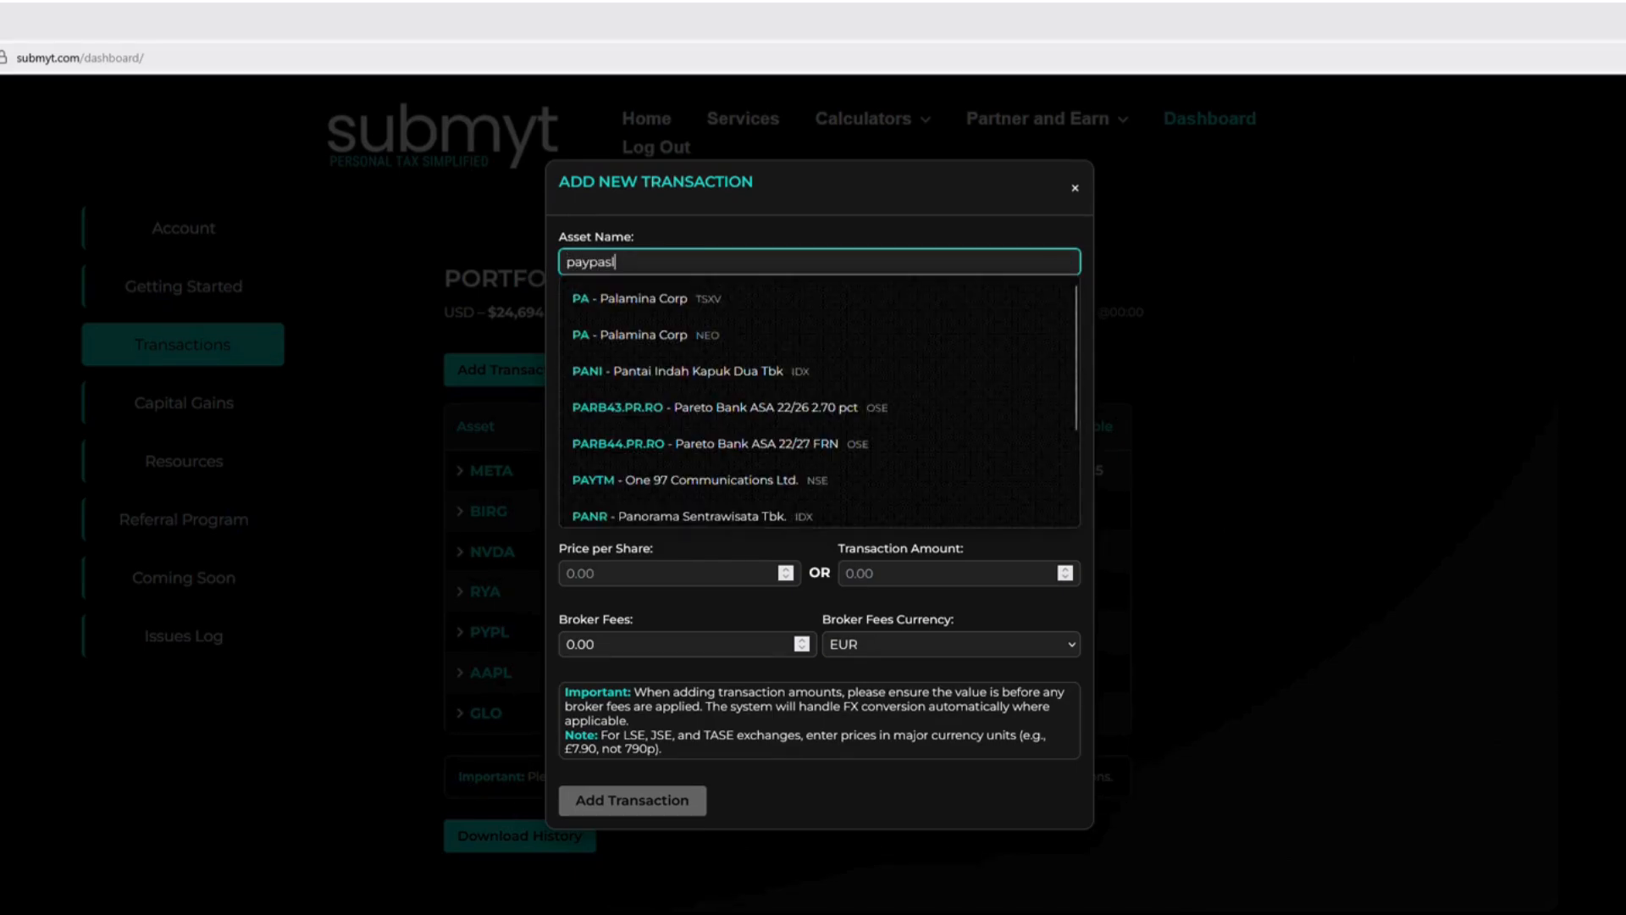
key("BackSpace")
key("BackSpace")
type("l")
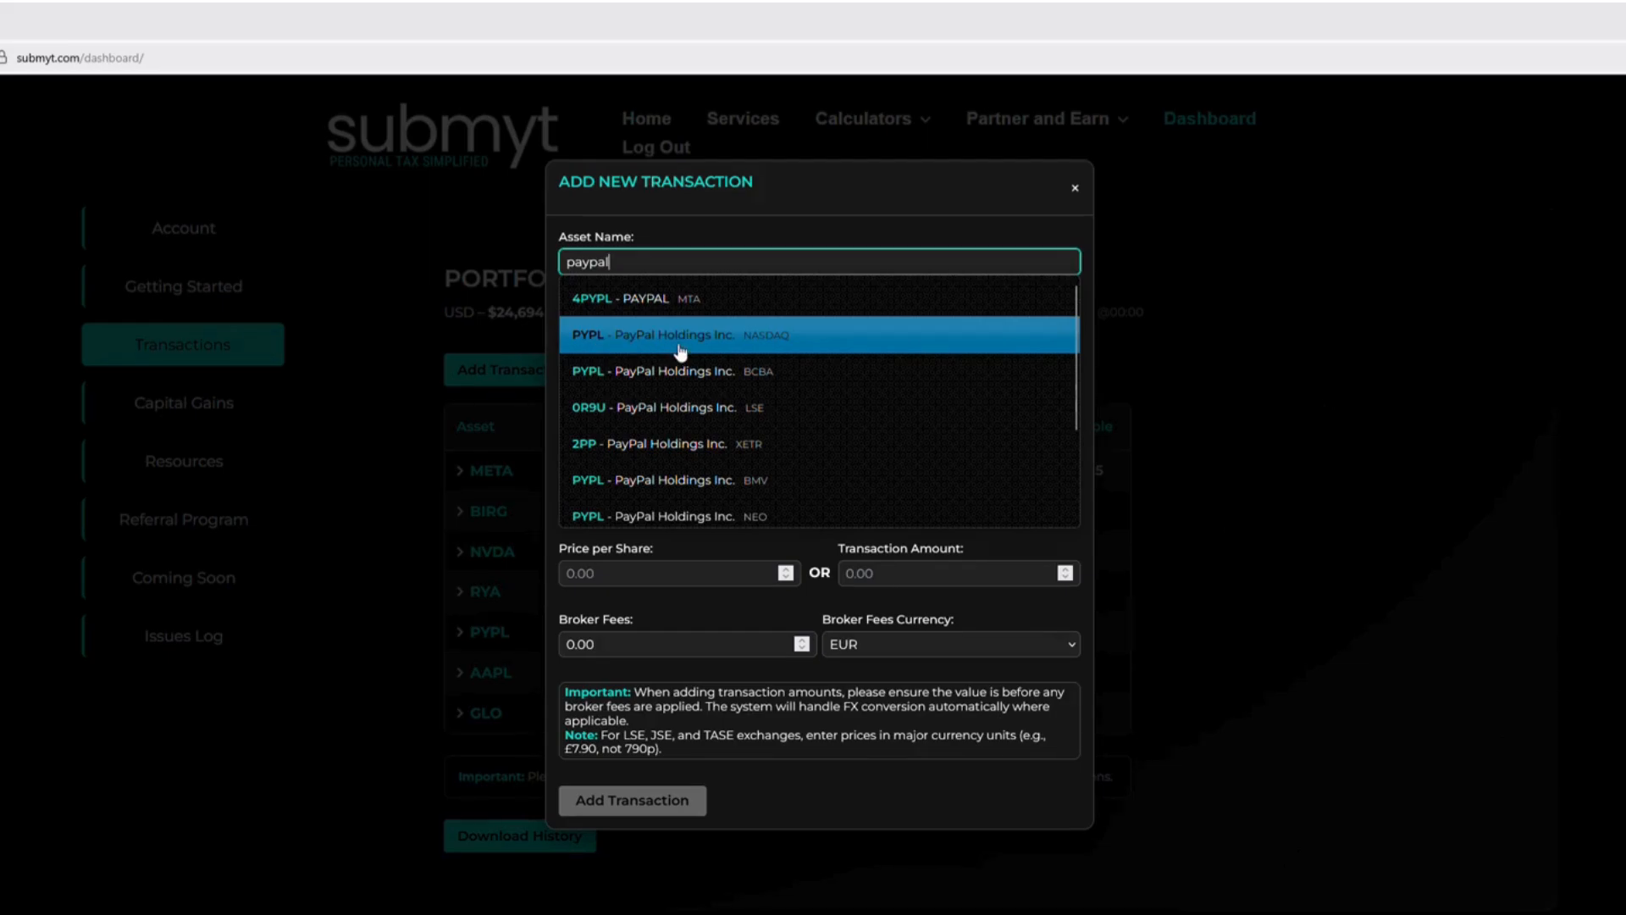
left_click(789, 347)
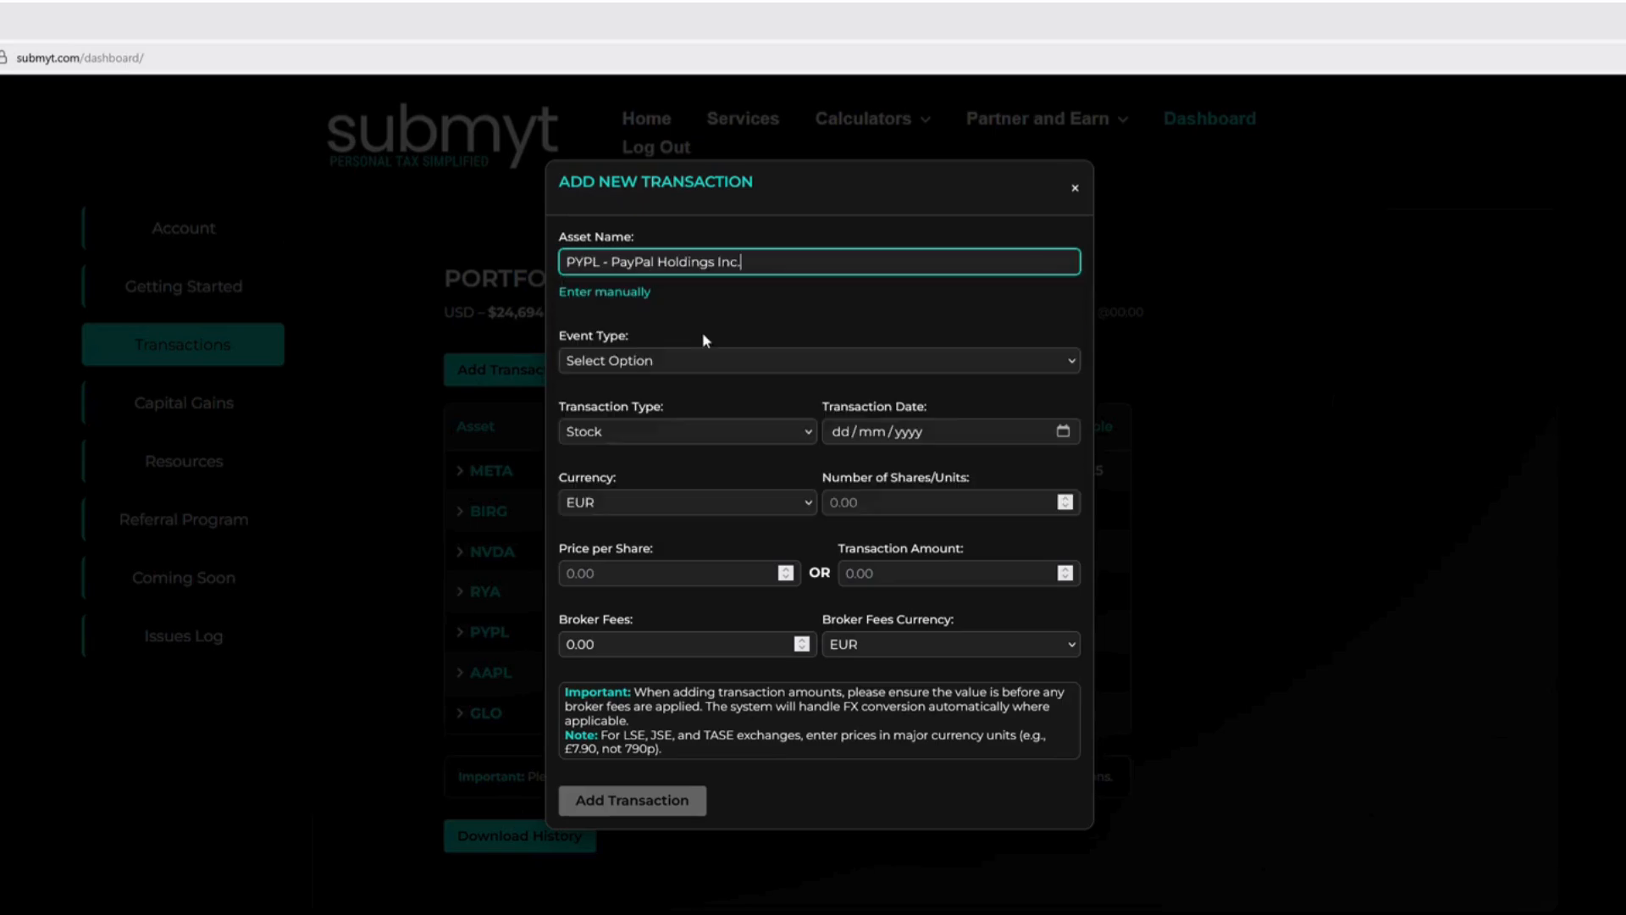
Set the transaction type to RSU's and the event type to Vest
left_click(637, 359)
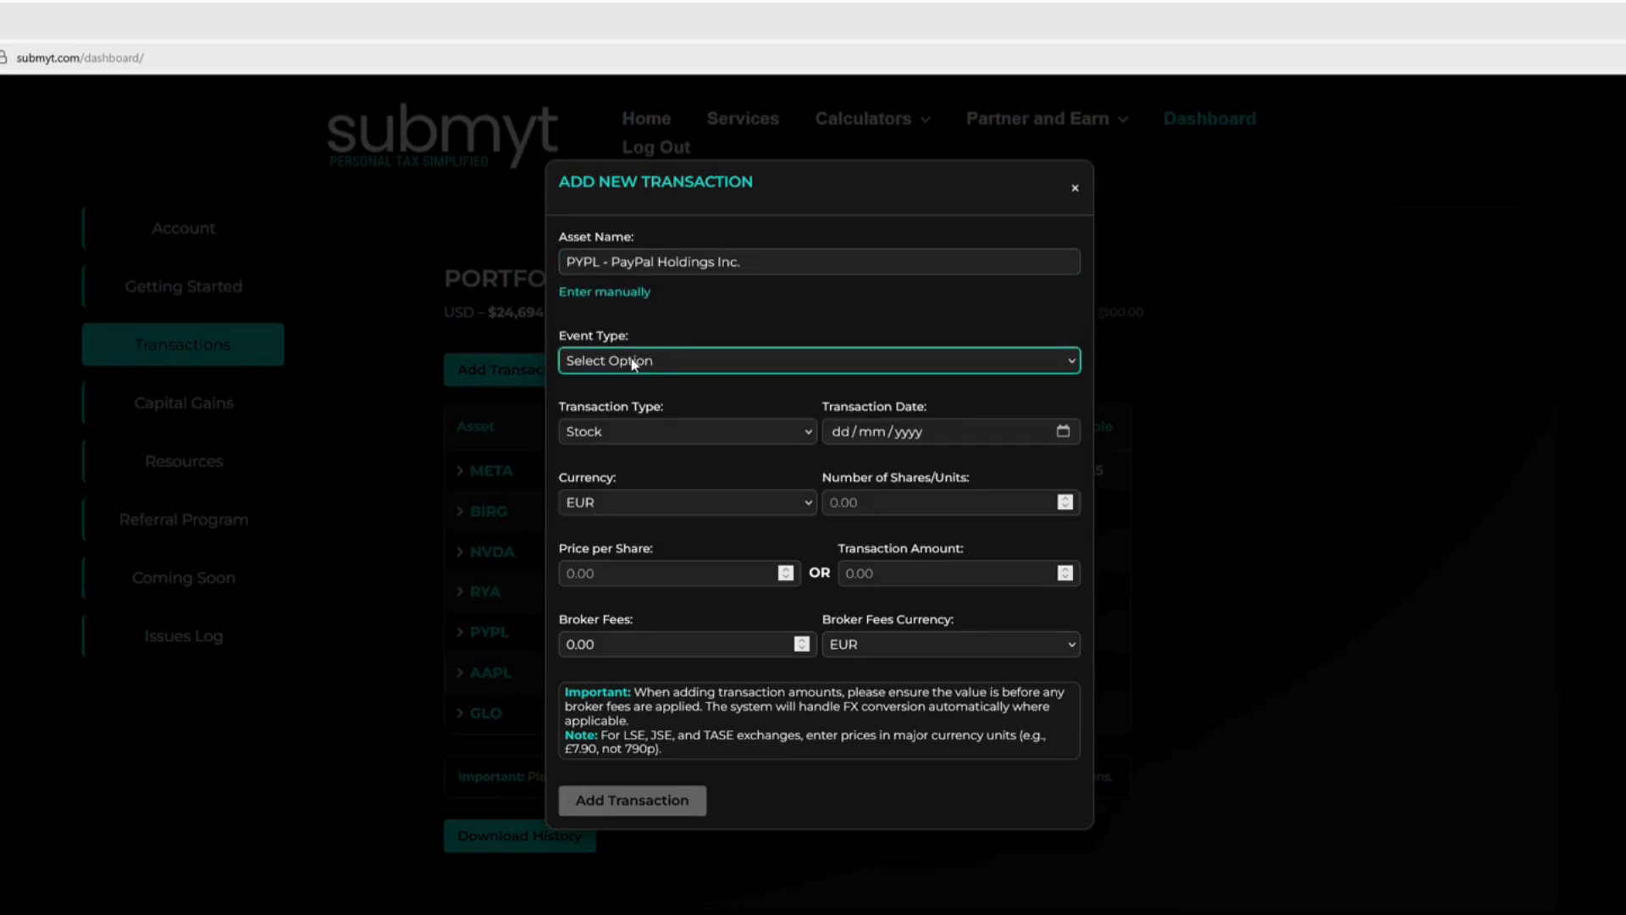
left_click(613, 415)
left_click(637, 434)
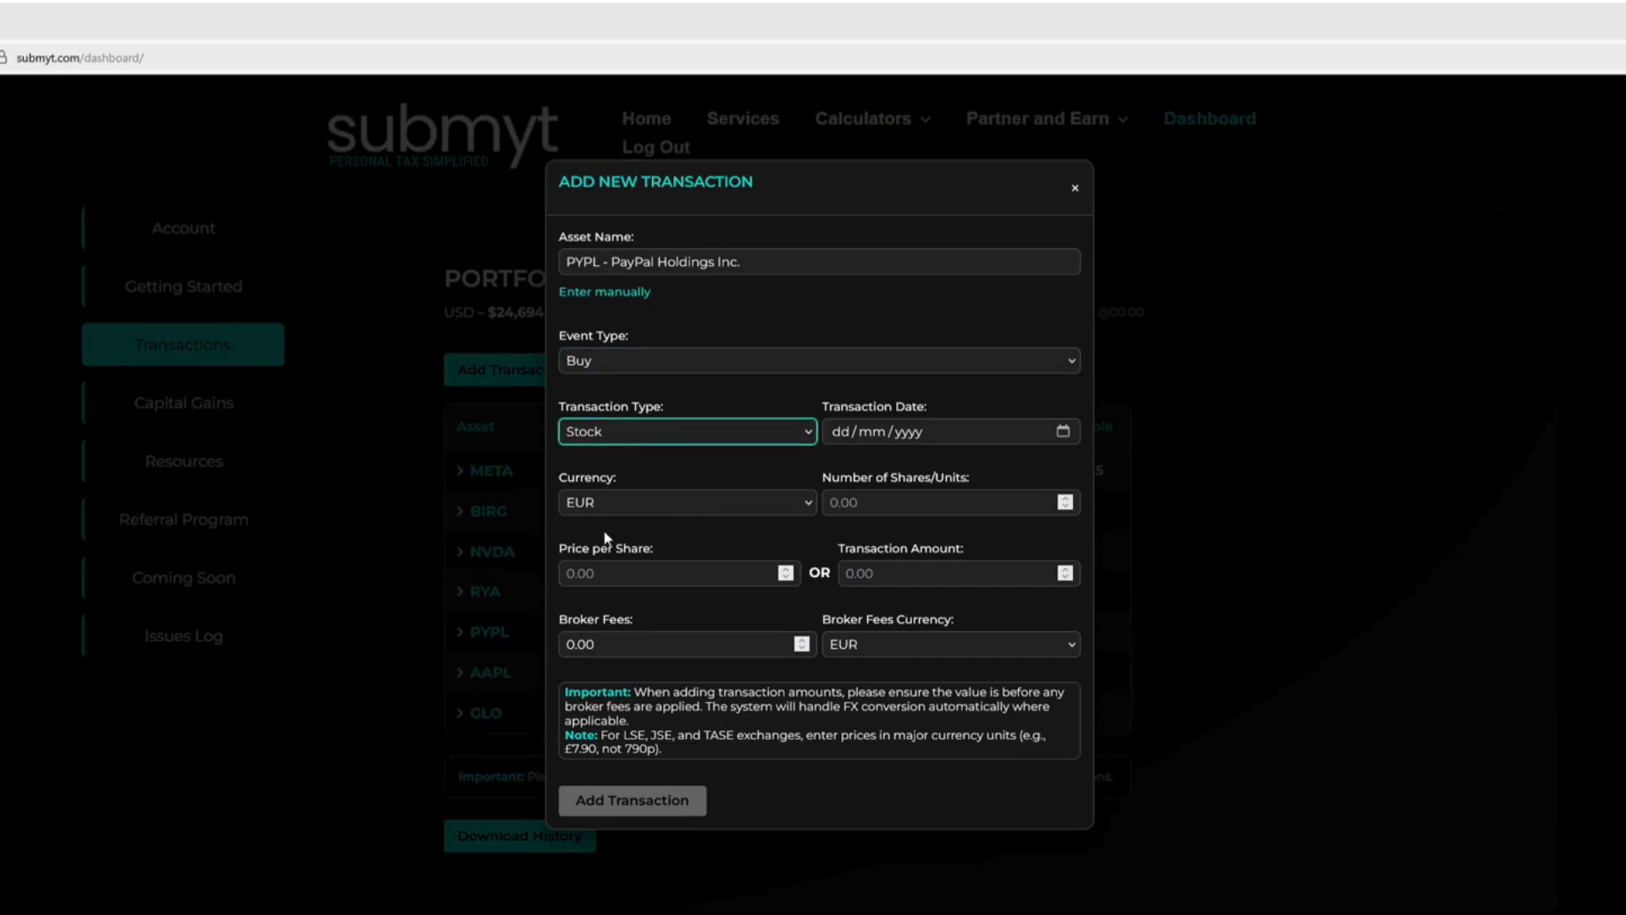
left_click(616, 503)
left_click(623, 359)
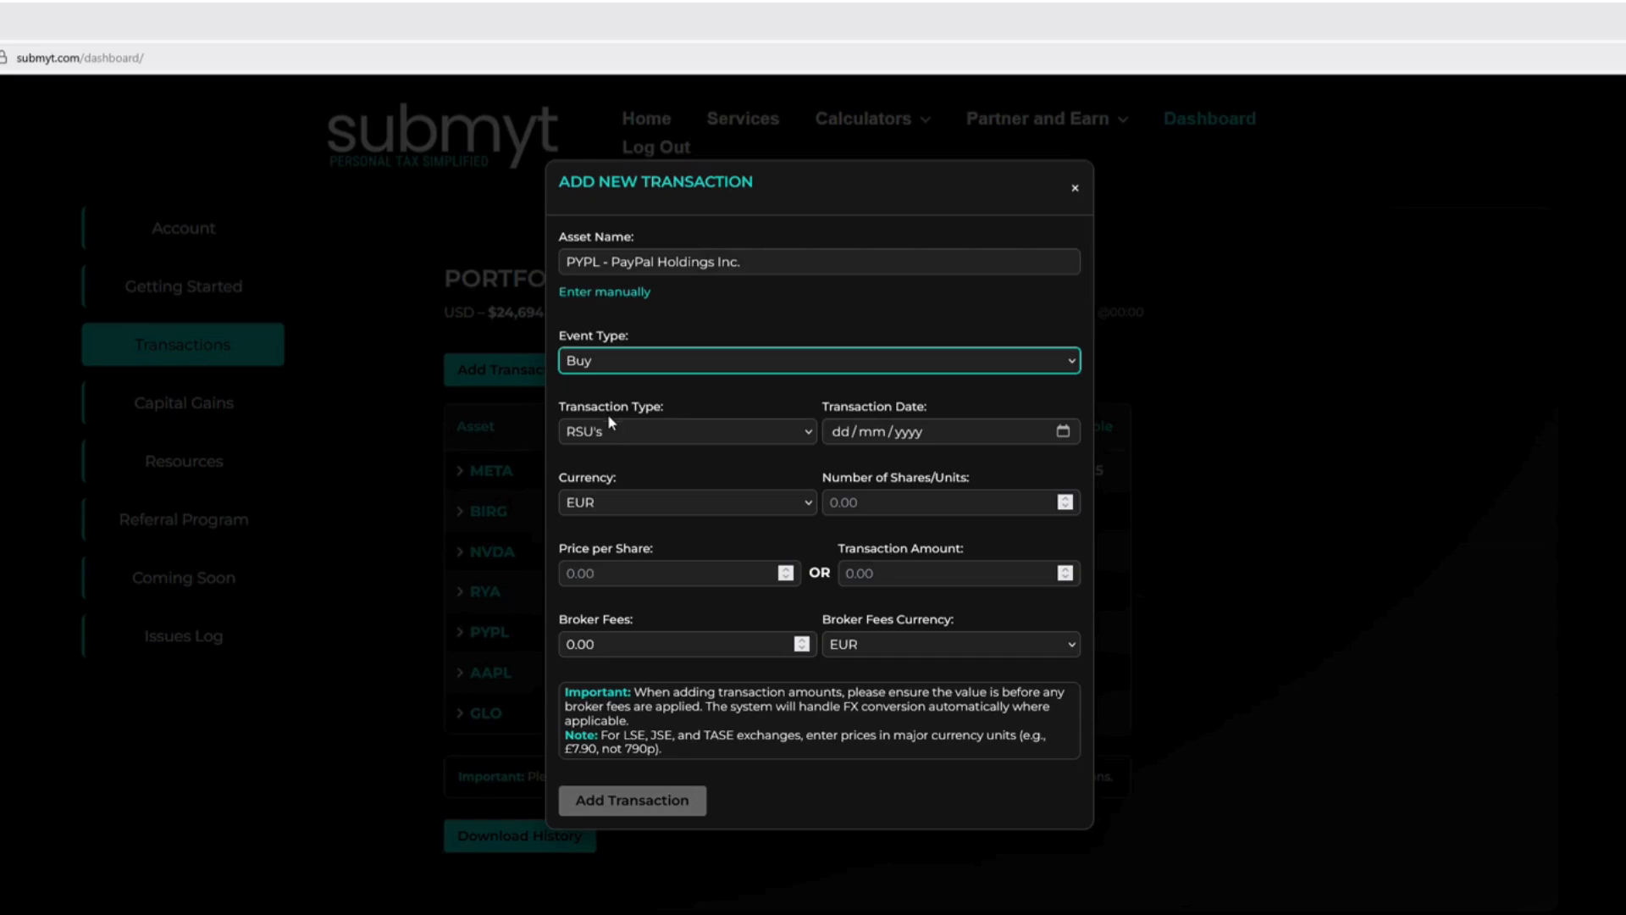
left_click(604, 435)
left_click(659, 434)
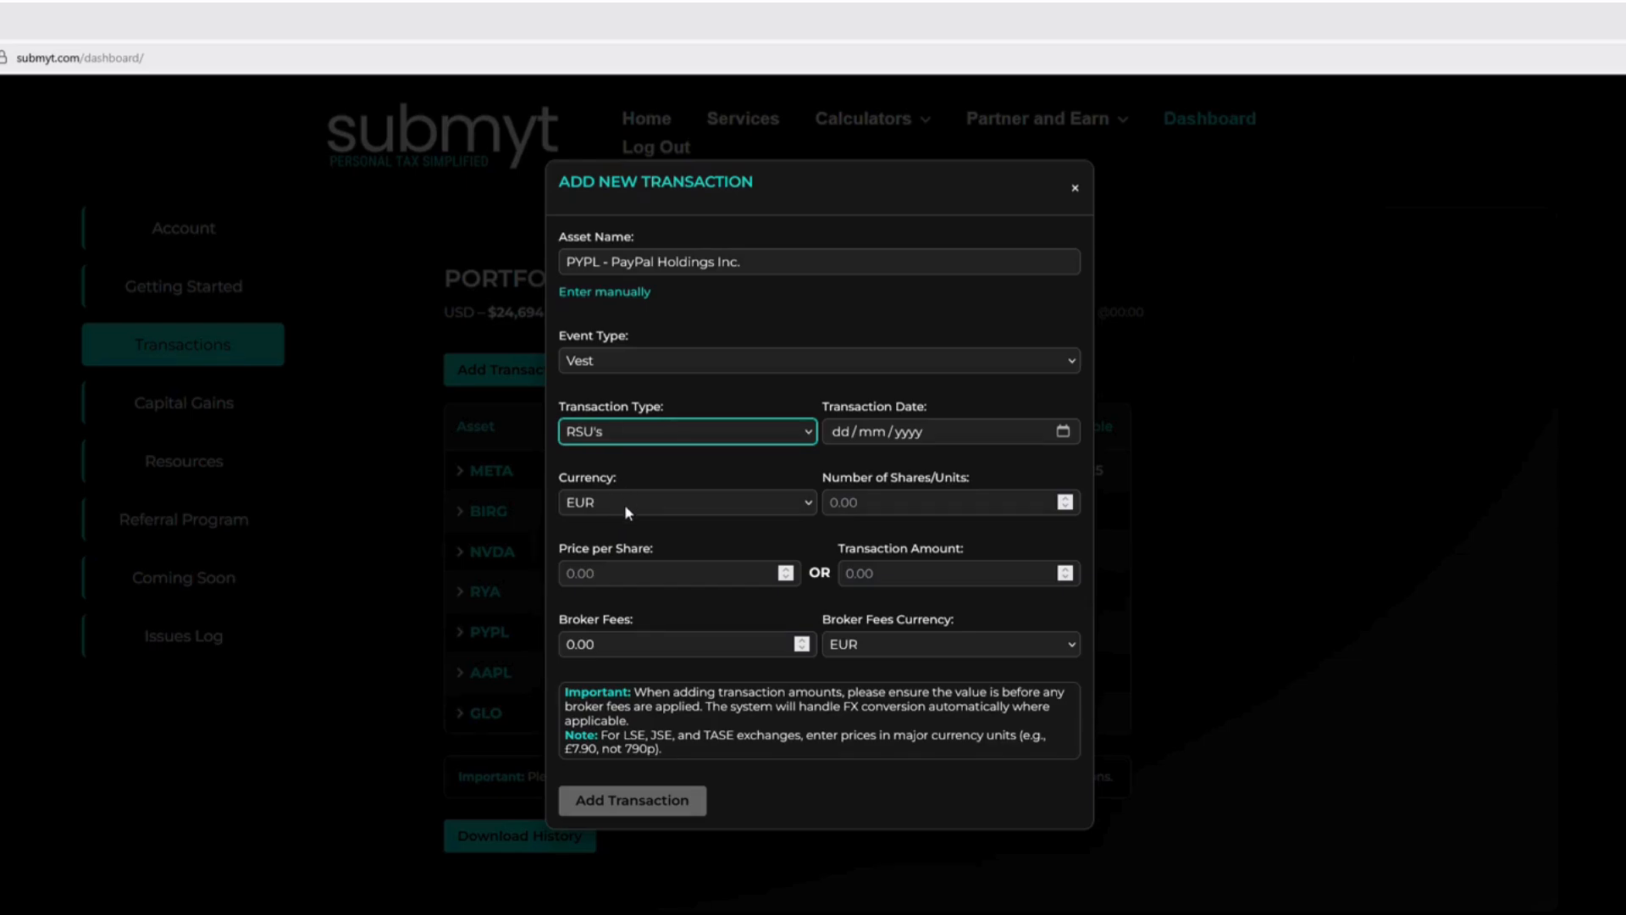
Set the transaction date of the PayPal vest to 08/08/2024
left_click(841, 433)
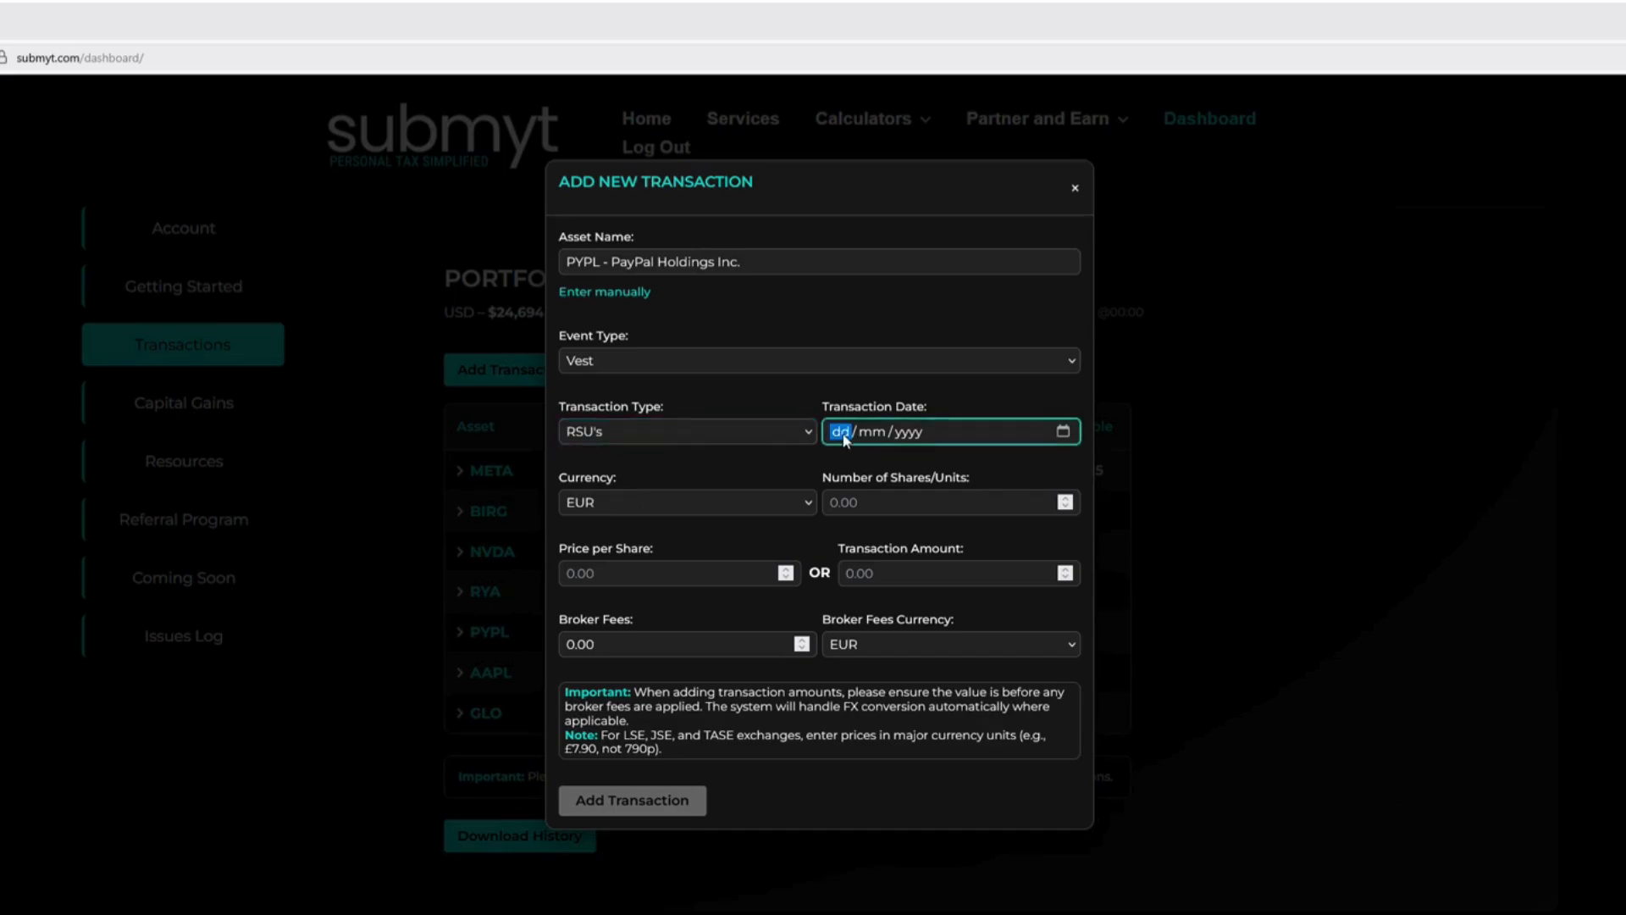
type("08/08/2024")
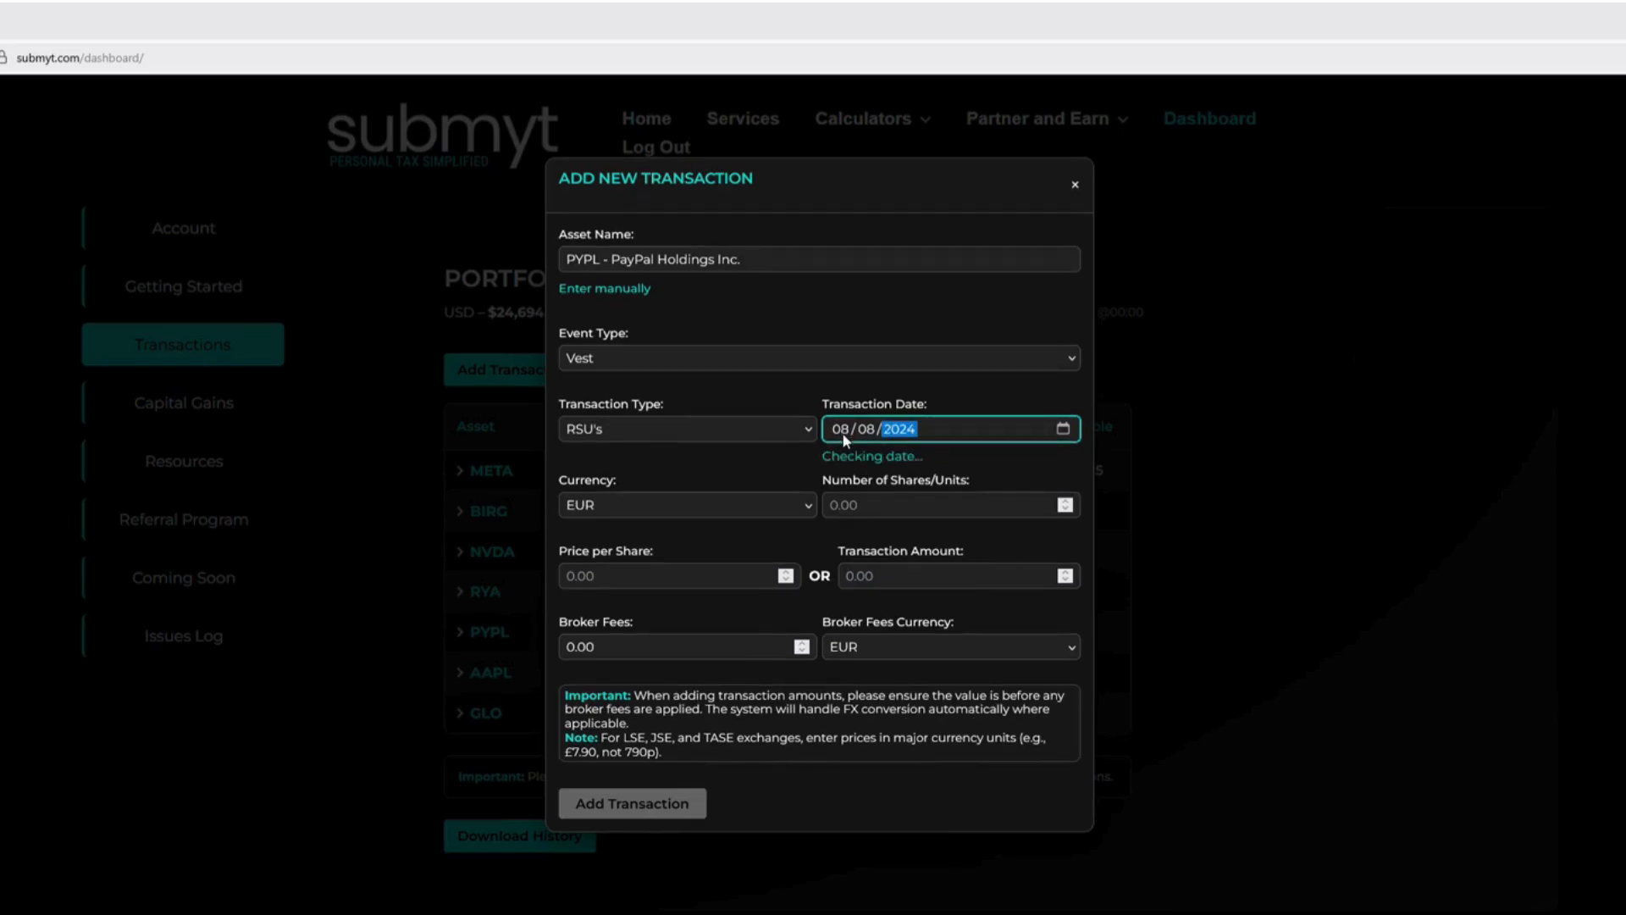
Enter 10 shares in USD at a price of 71.52 per share
left_click(683, 510)
key("u")
left_click(883, 513)
type("10")
left_click(612, 576)
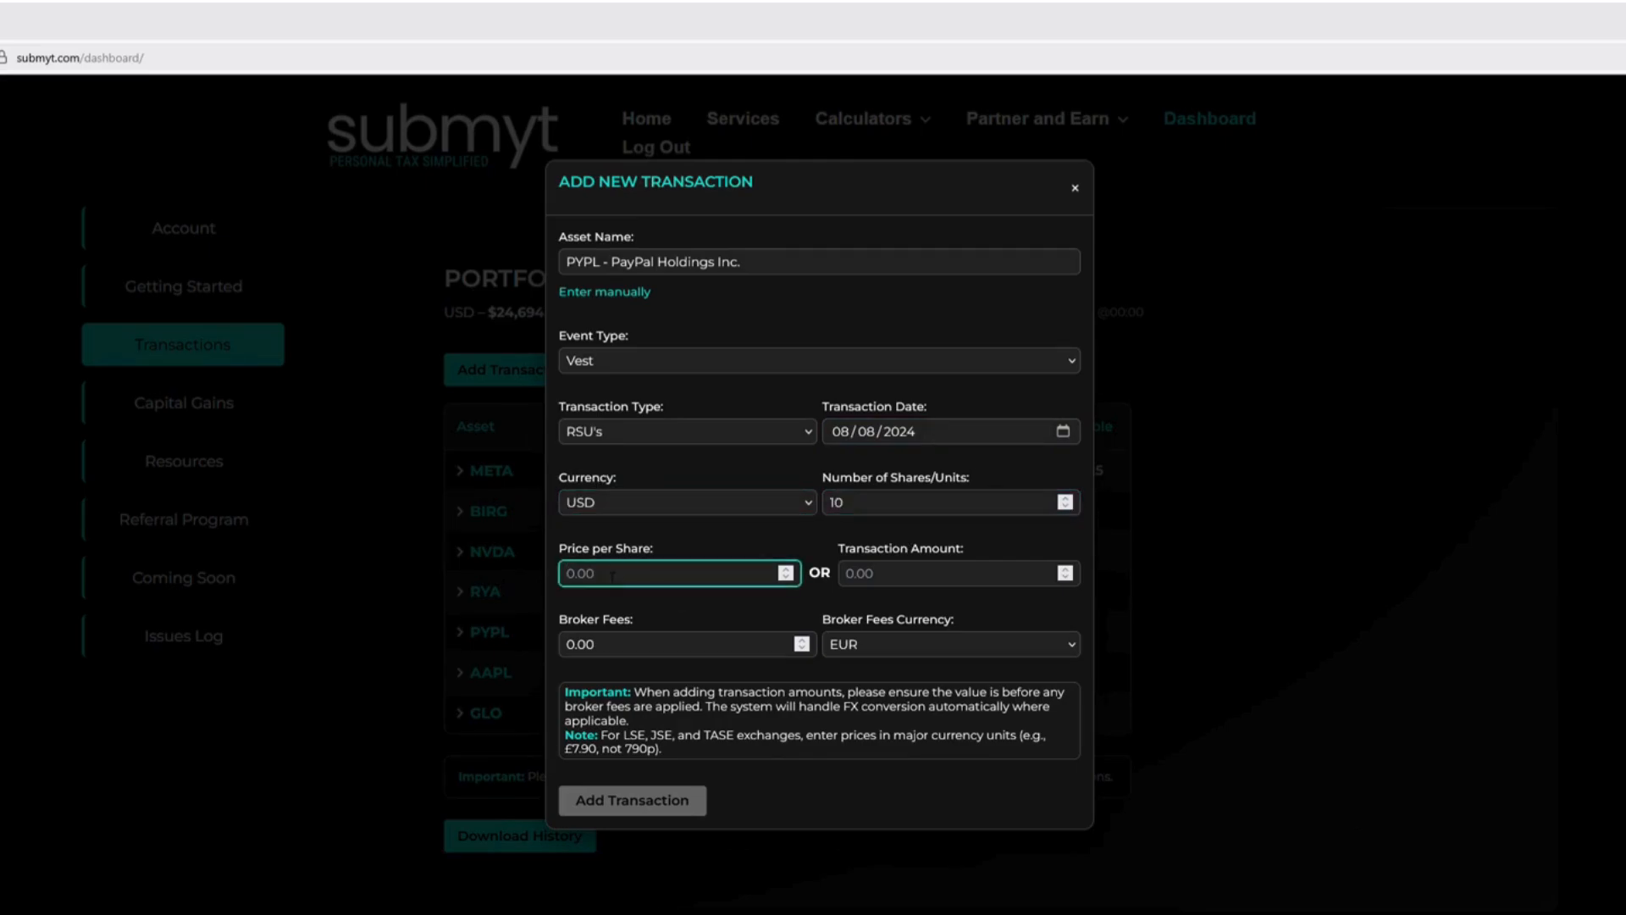
type("71.52")
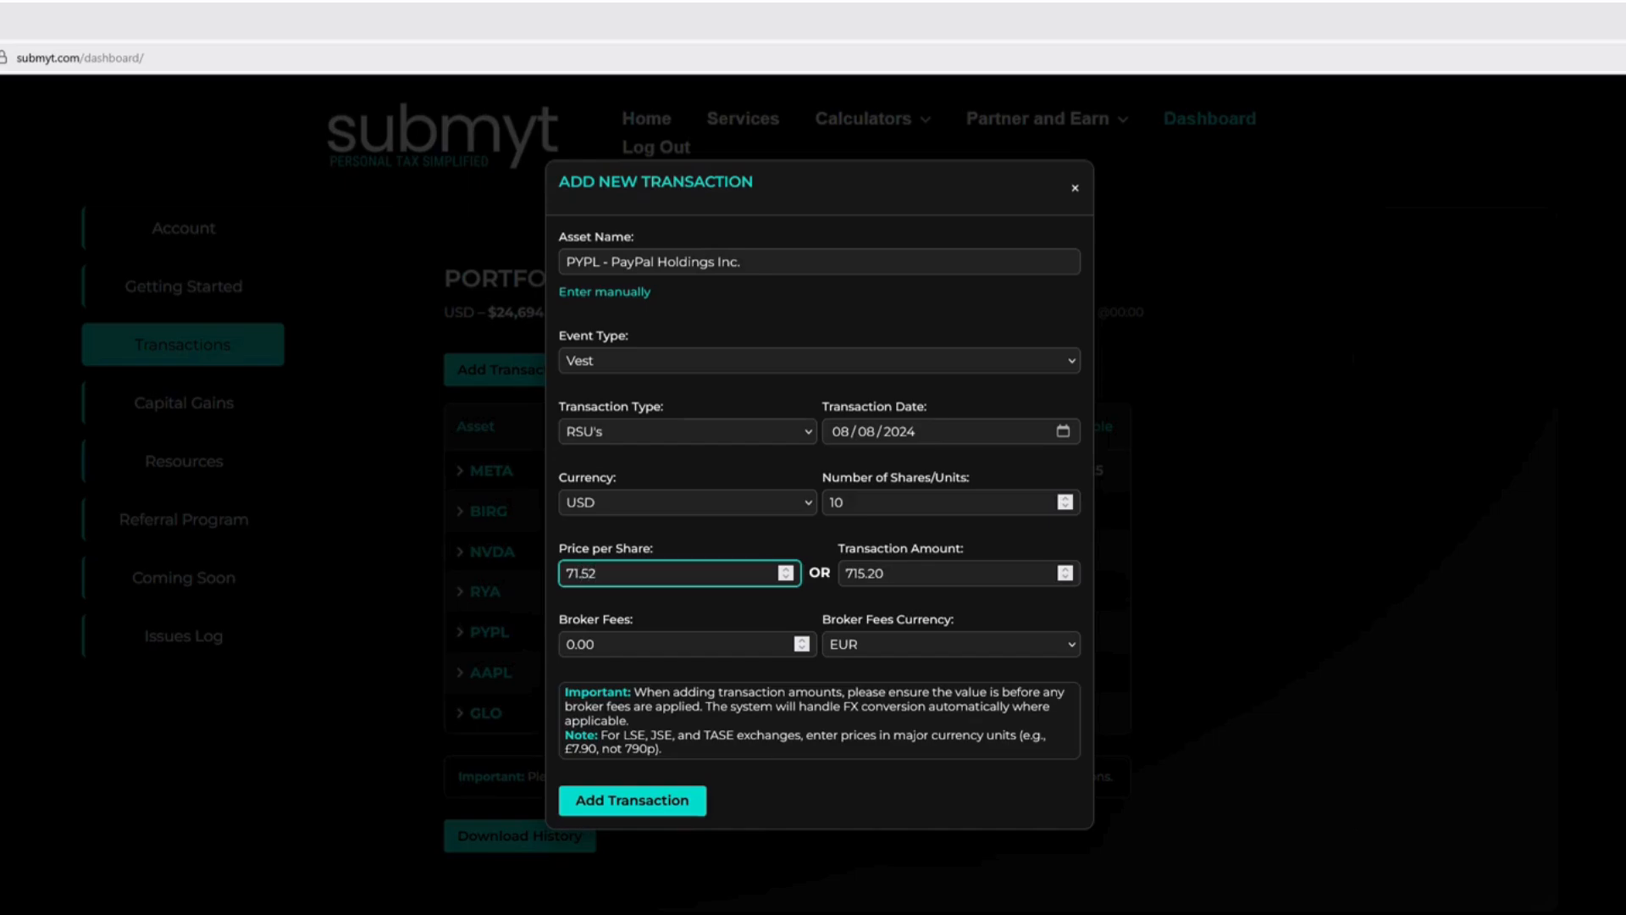
Set the broker fees to 1.50 with USD as the broker fees currency
left_click(867, 649)
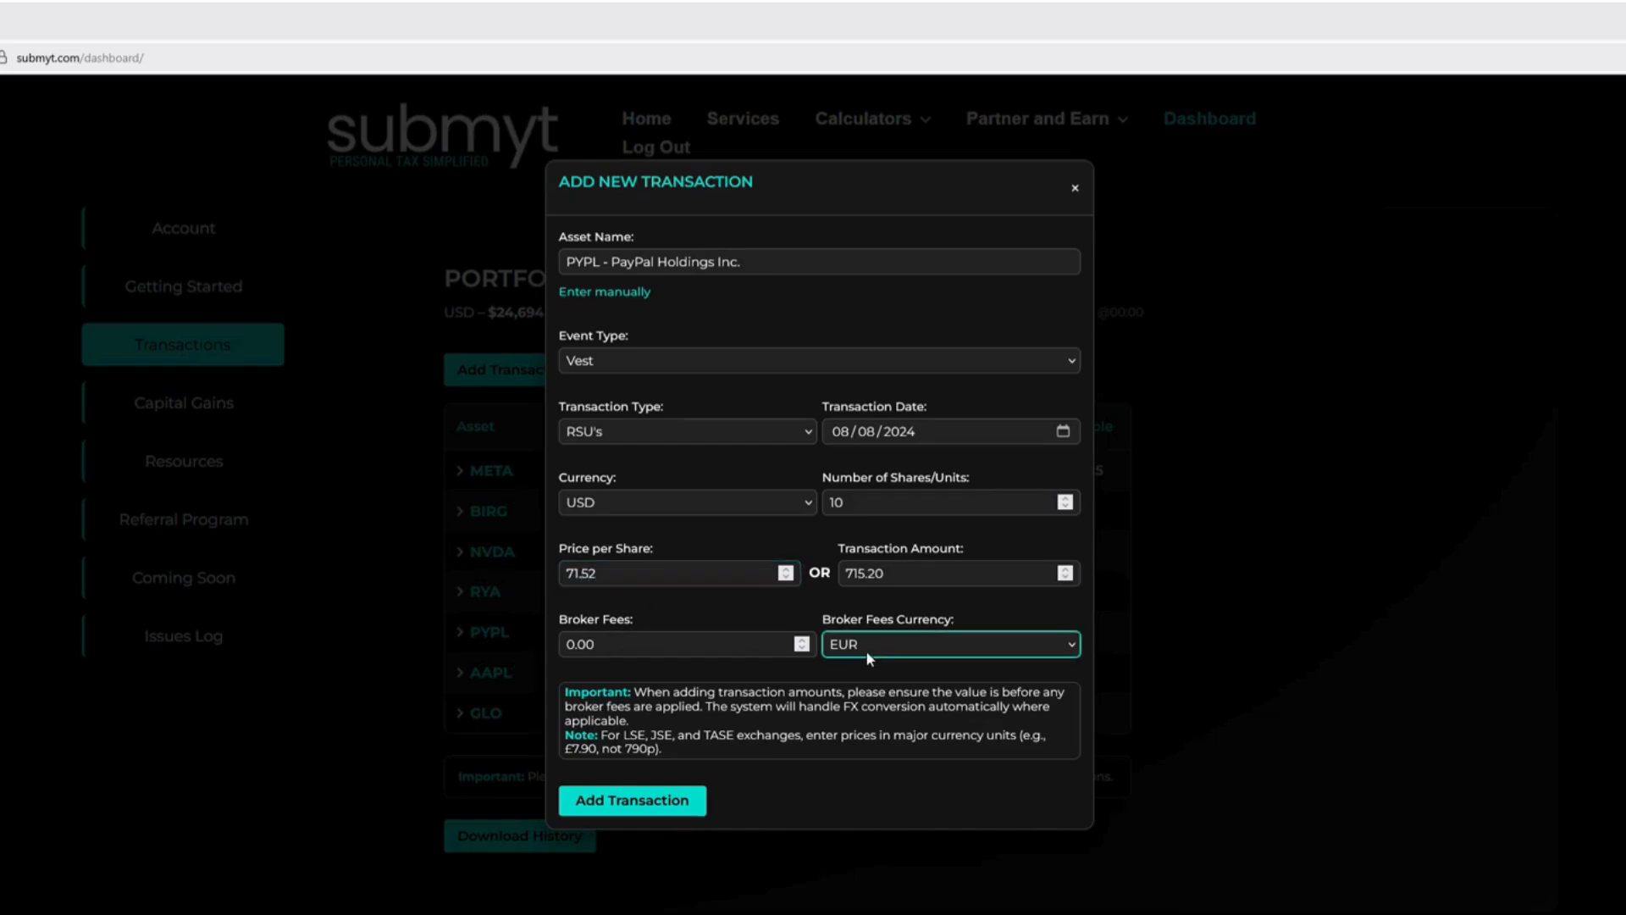
left_click(883, 607)
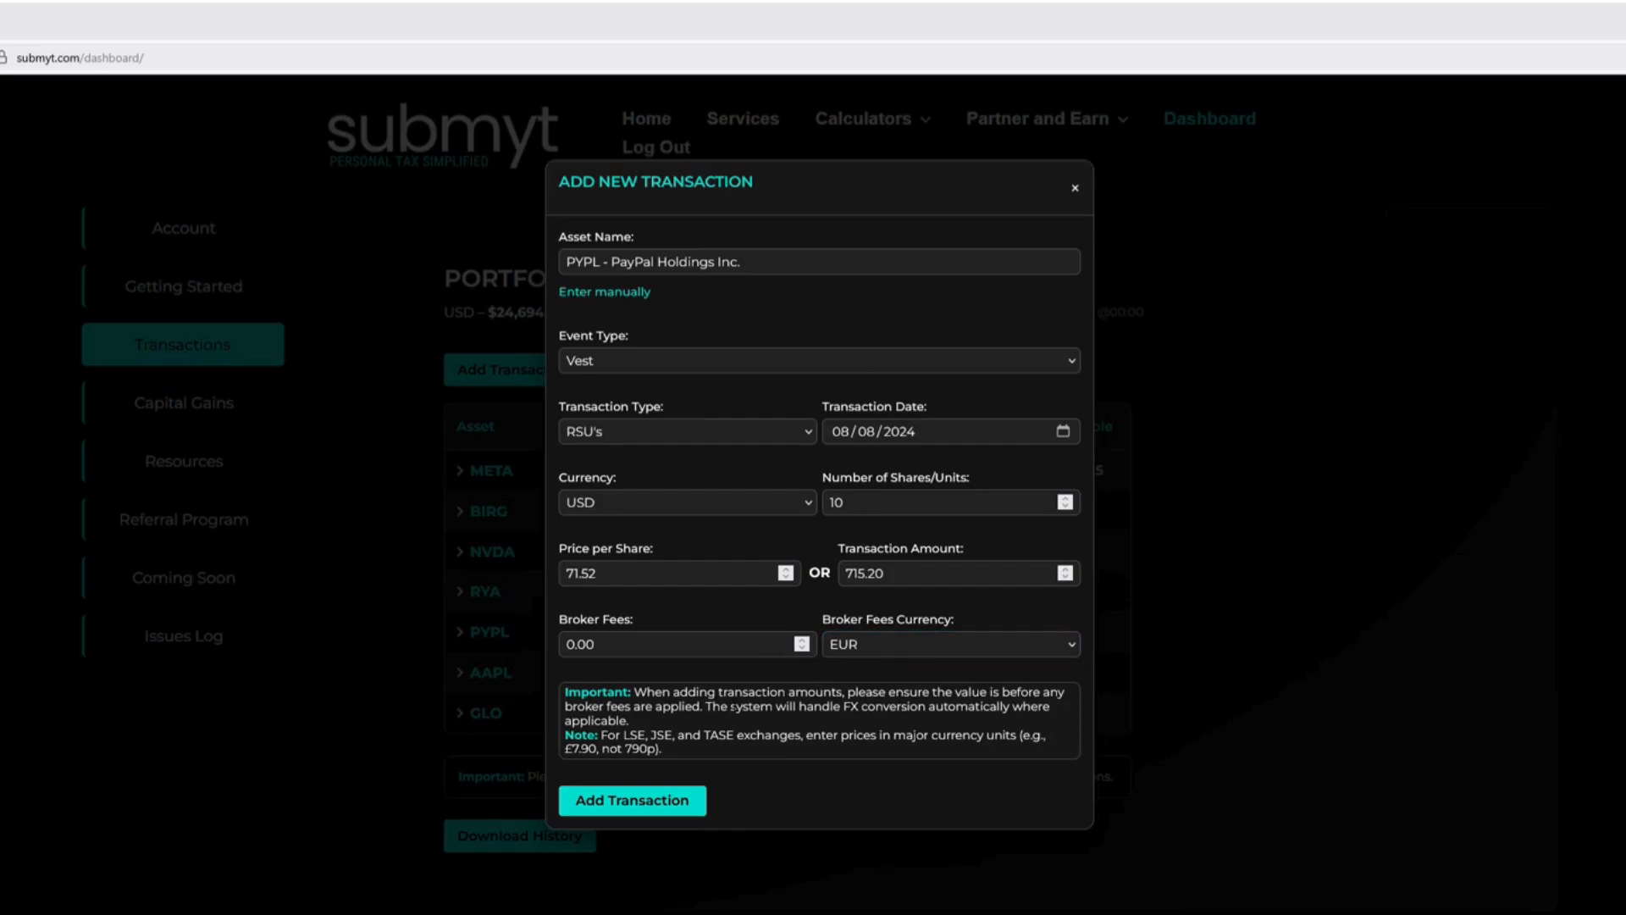
left_click(582, 656)
key("Delete")
key("Delete")
type("1.50")
key("Delete")
key("Delete")
left_click(976, 640)
key("u")
Add the PayPal vest transaction to the portfolio and expand the PYPL asset's transaction history
left_click(702, 749)
left_click(672, 801)
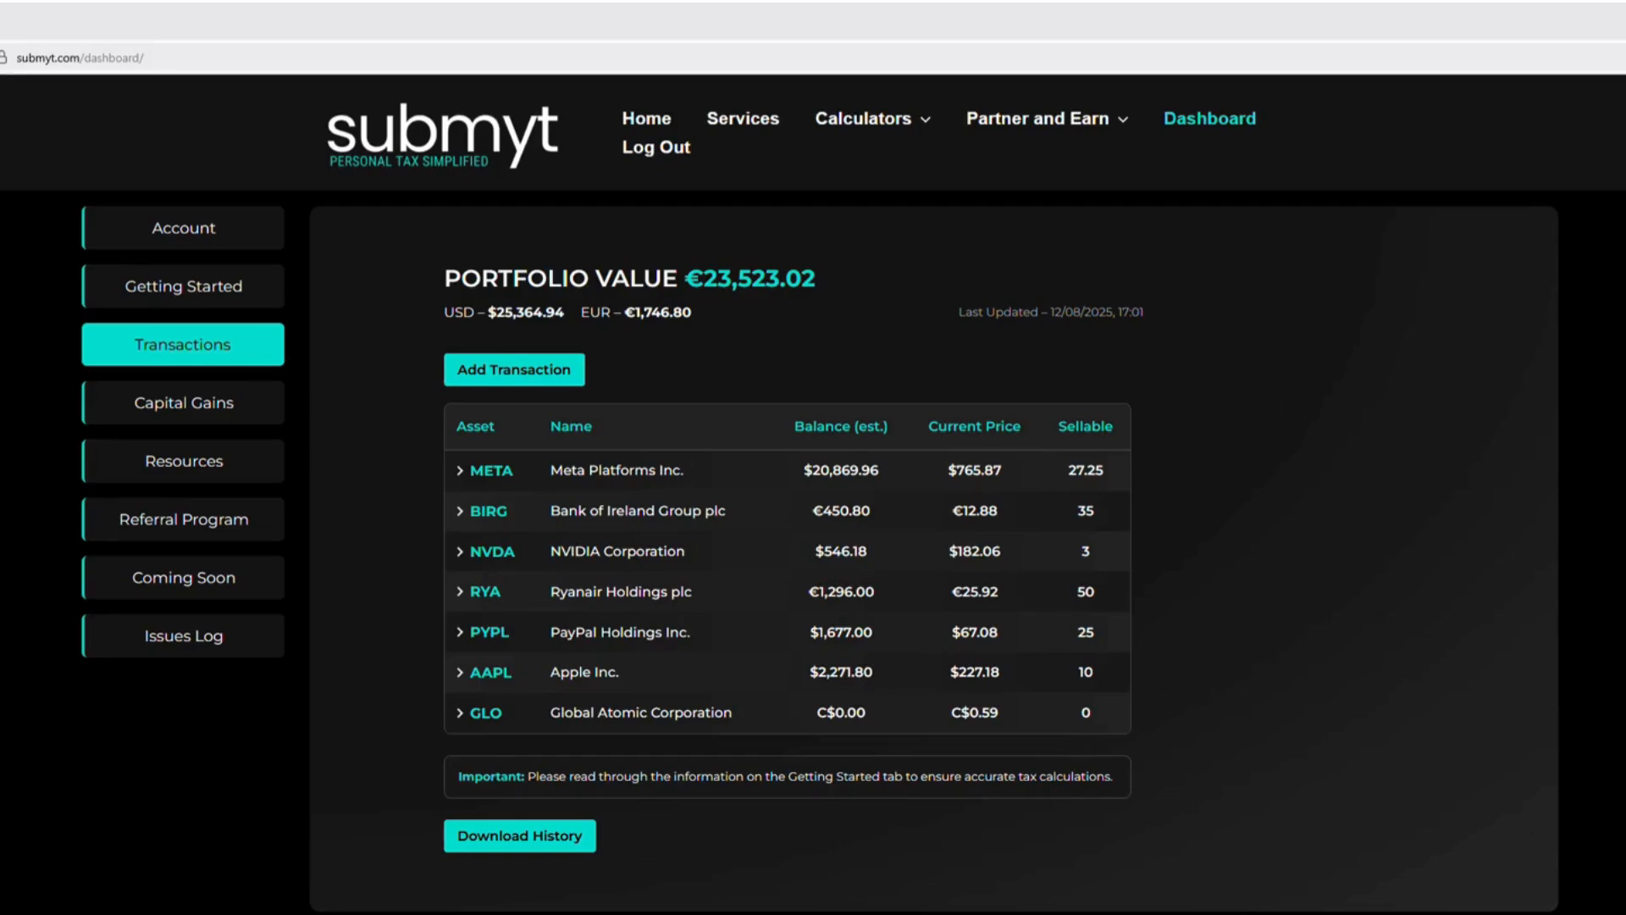
left_click(462, 633)
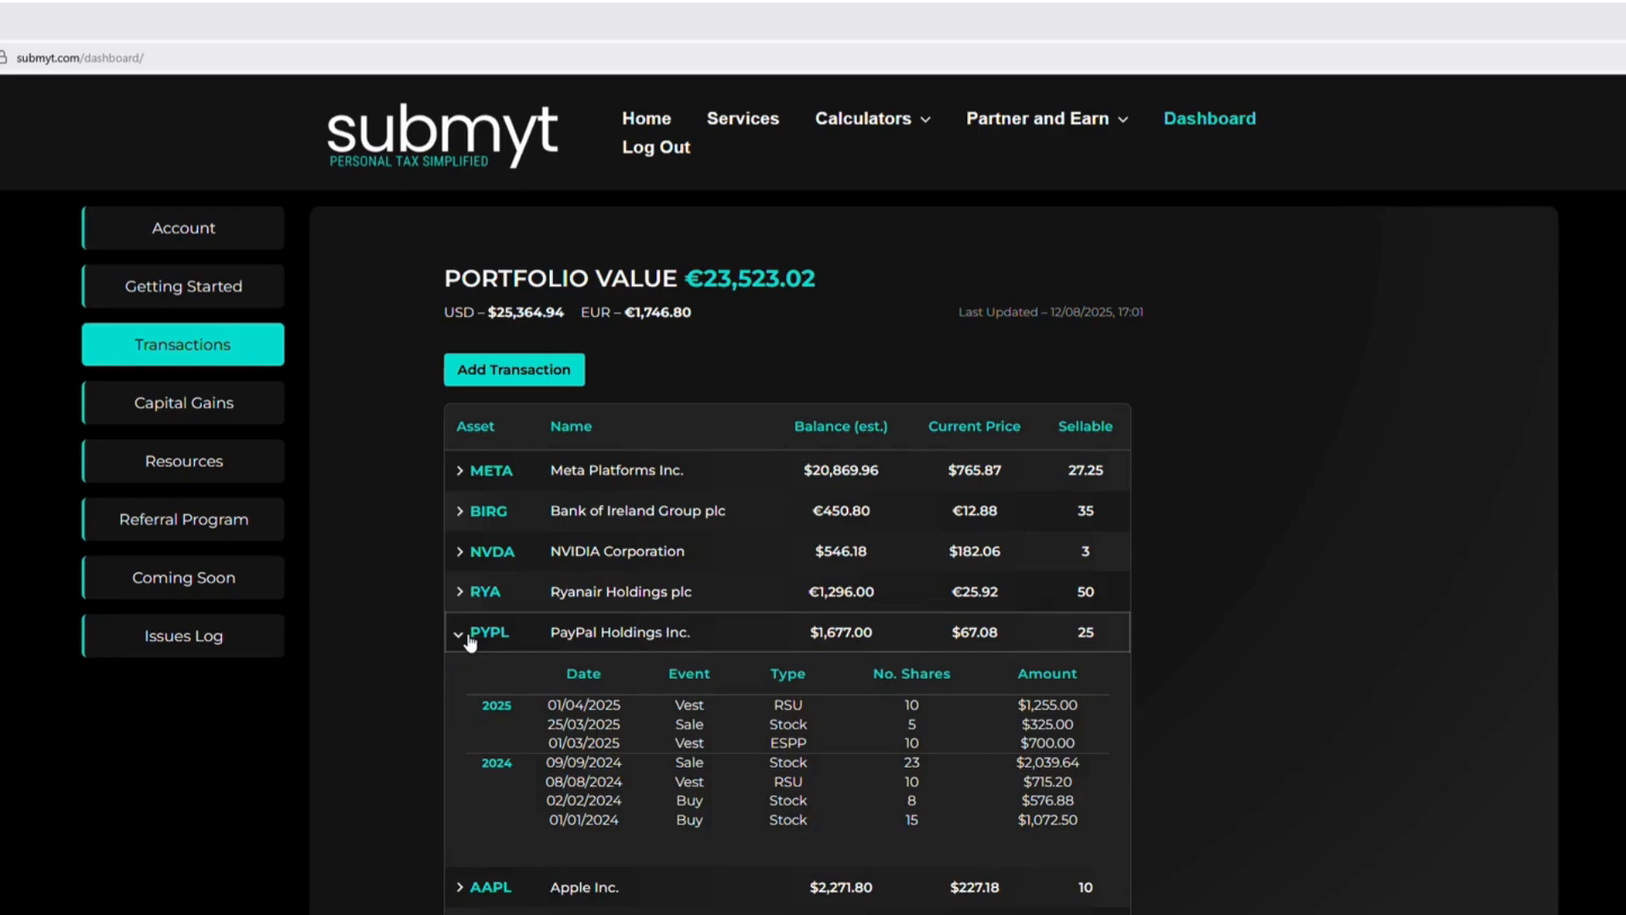
Open the details of the 08/08/2024 PayPal RSU vest, review its acquisition and fee information, and delete the transaction
left_click(613, 781)
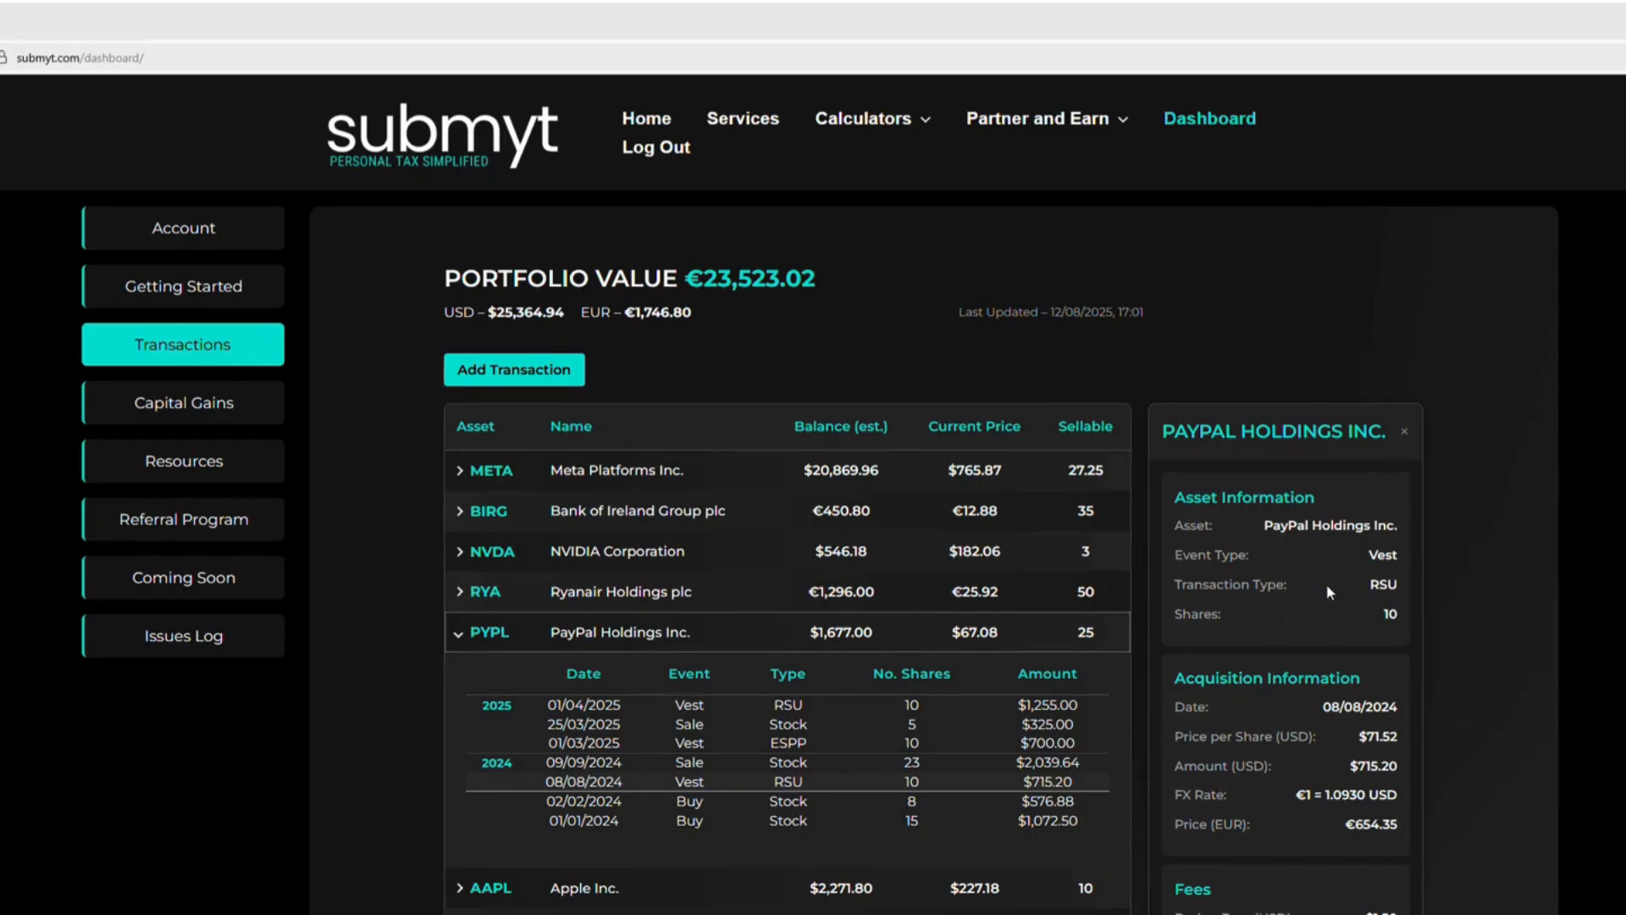
scroll(1333, 588, "down", 1)
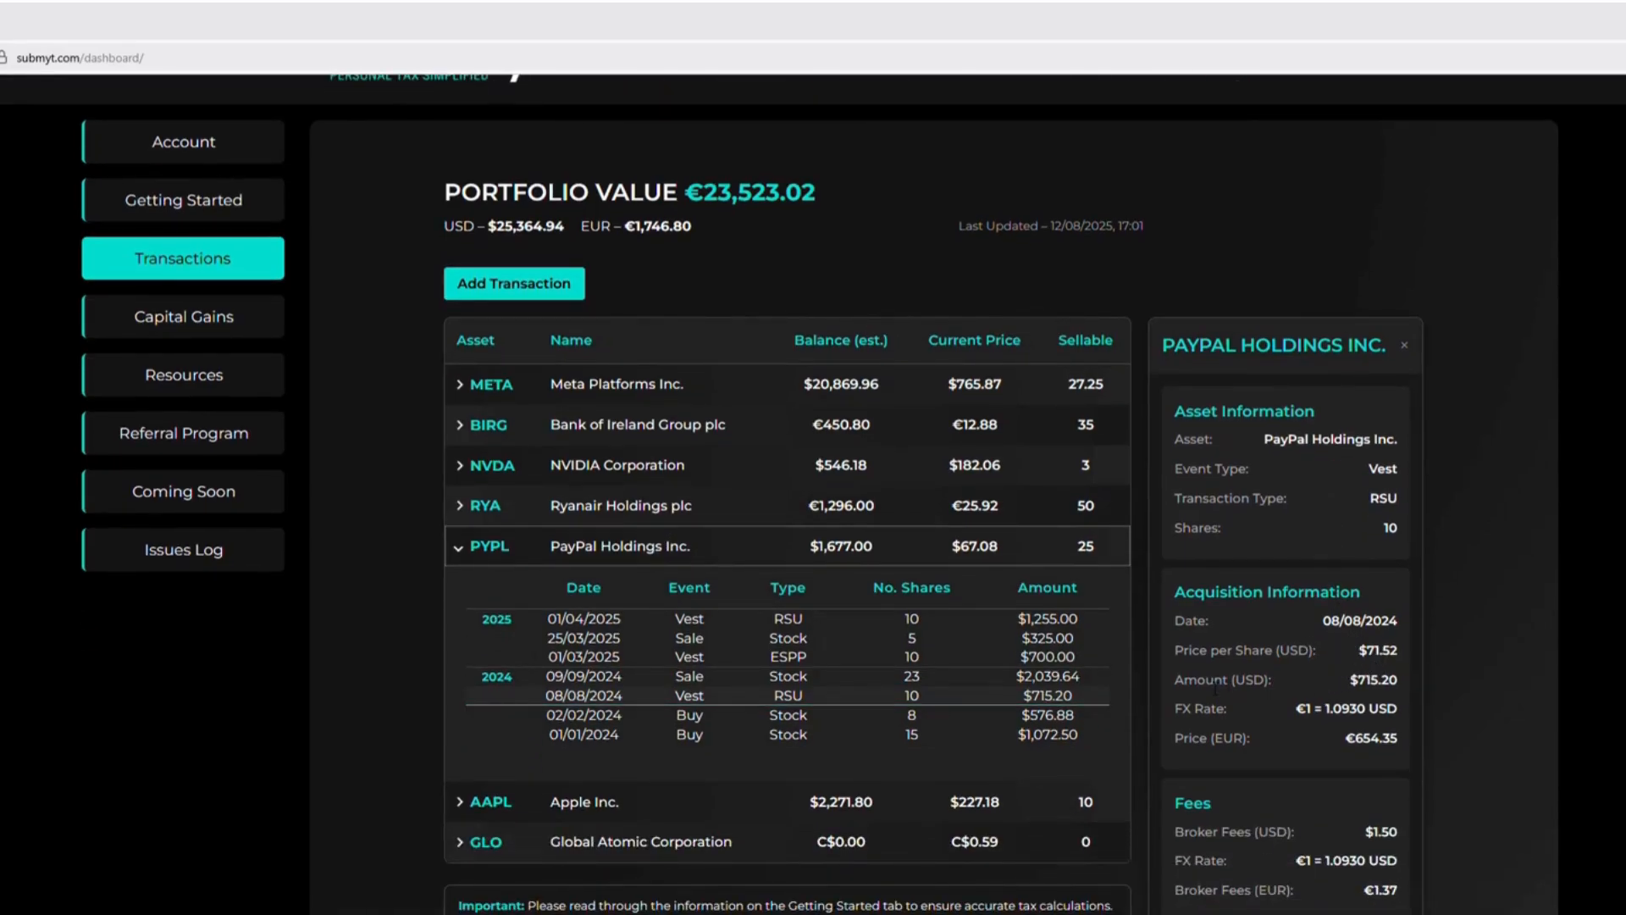
scroll(1294, 695, "down", 1)
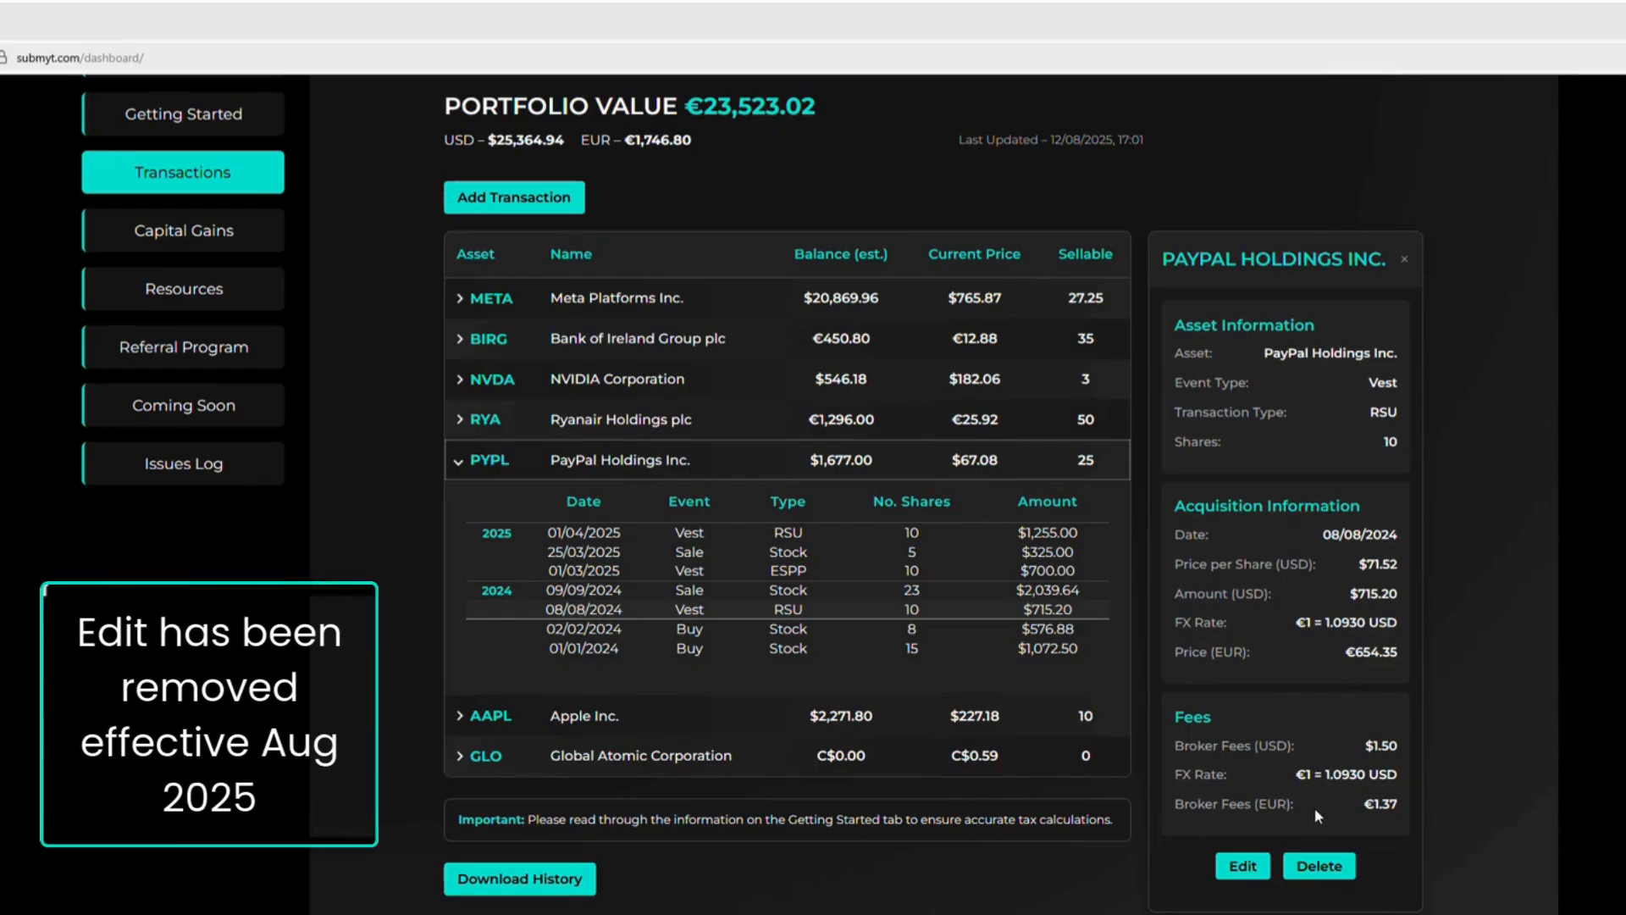
left_click(1323, 872)
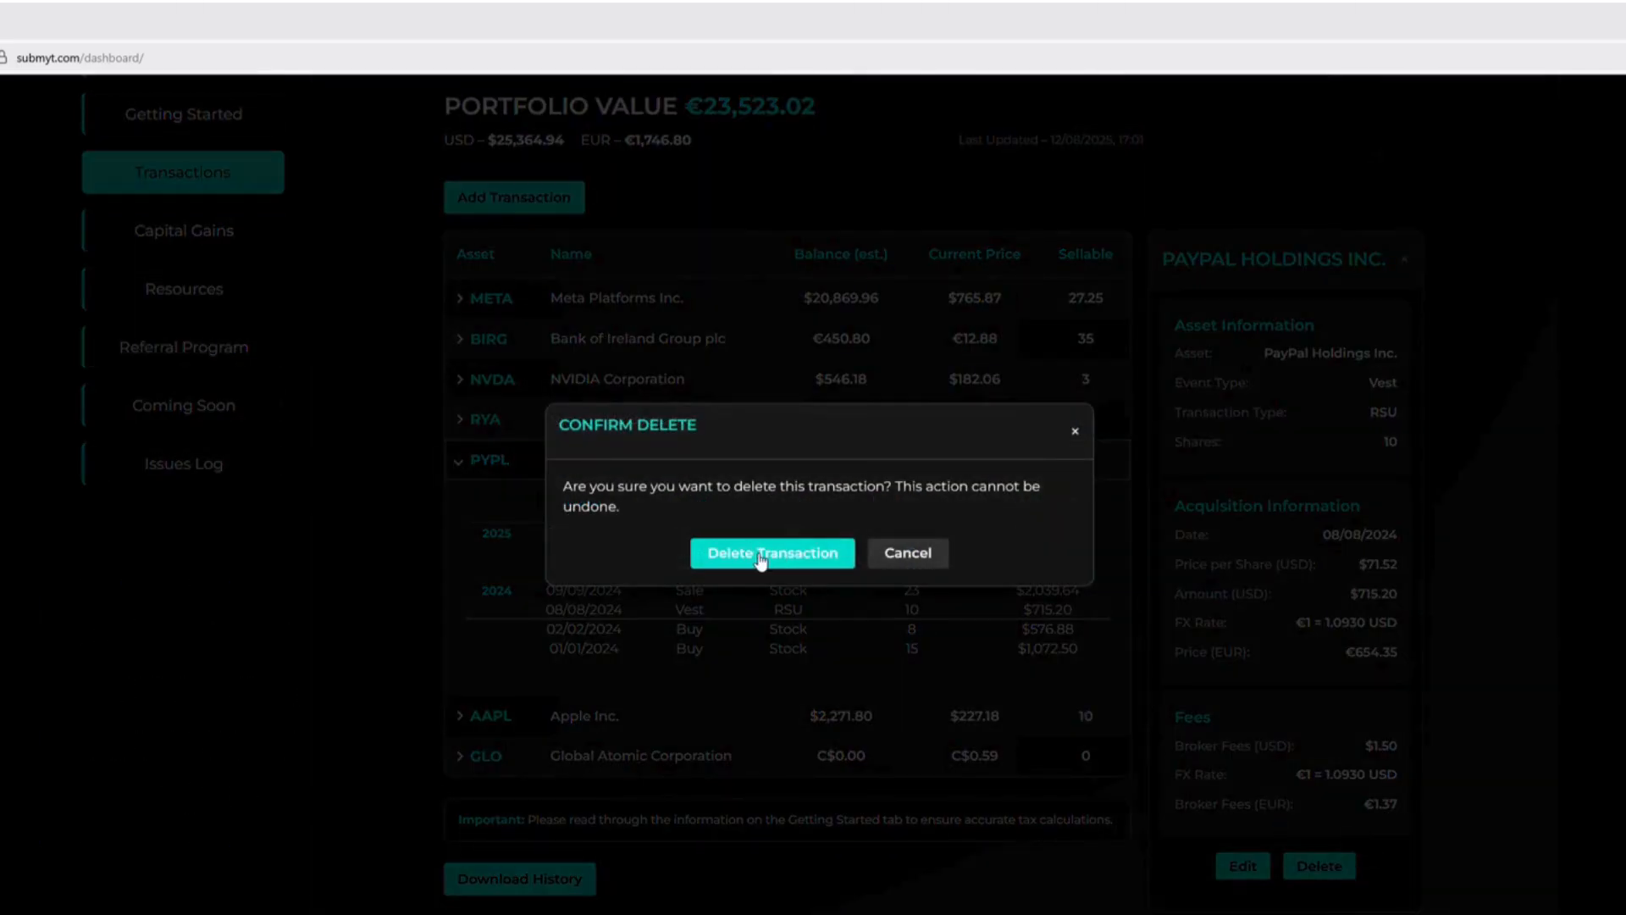
left_click(761, 556)
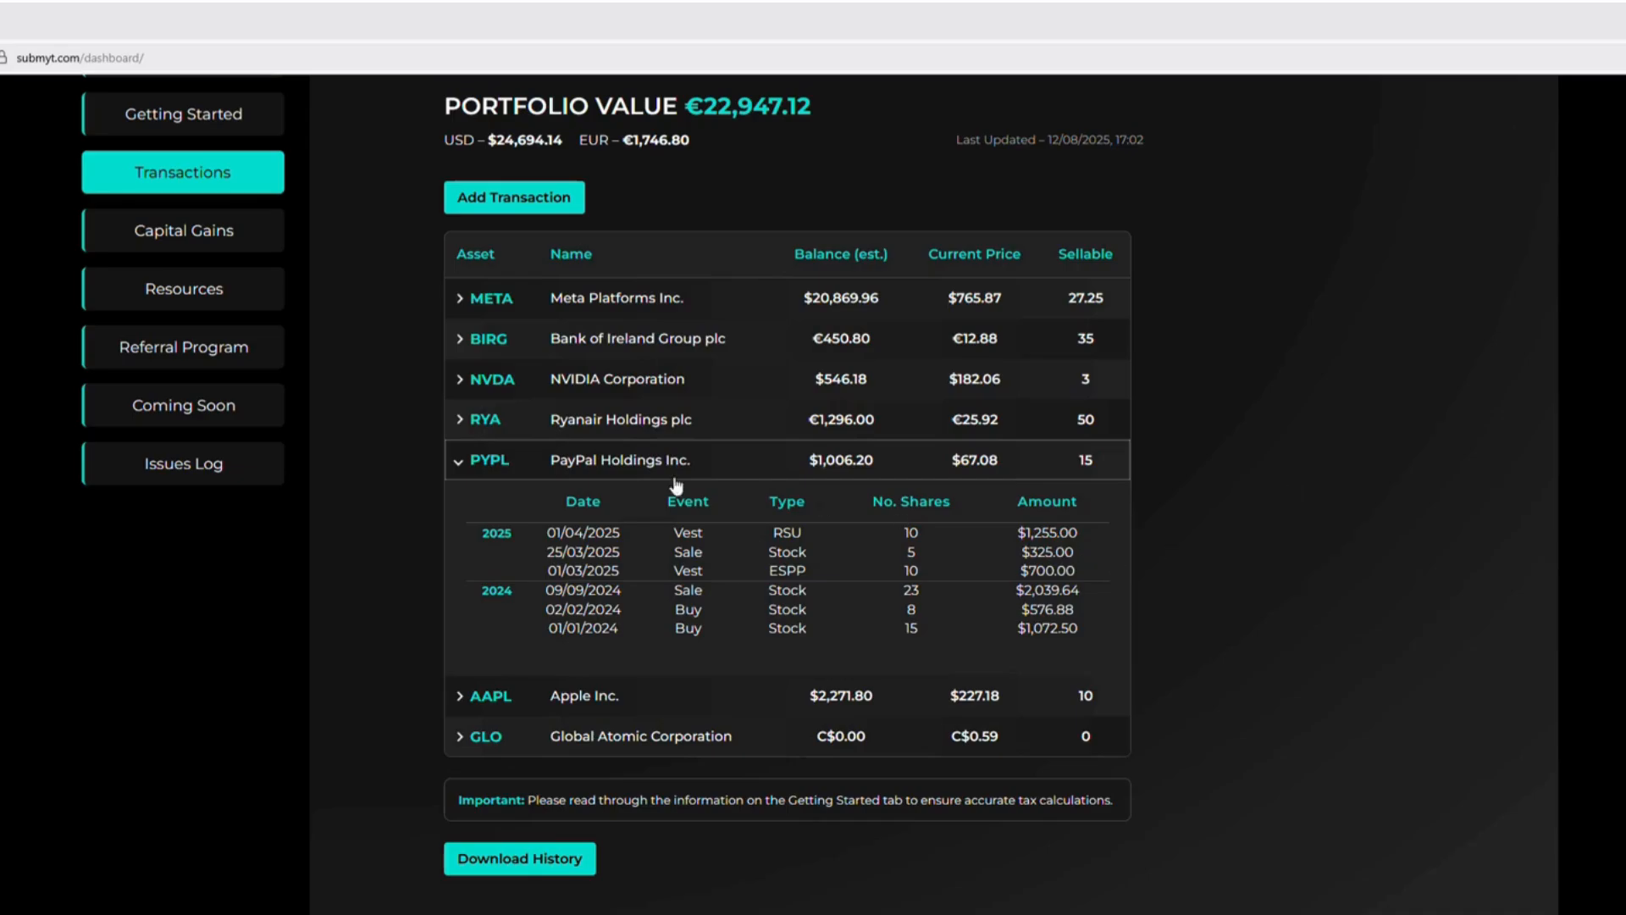
Reopen the PYPL transaction history and view the 25/03/2025 stock sale's details, including its purchase lot details
left_click(468, 464)
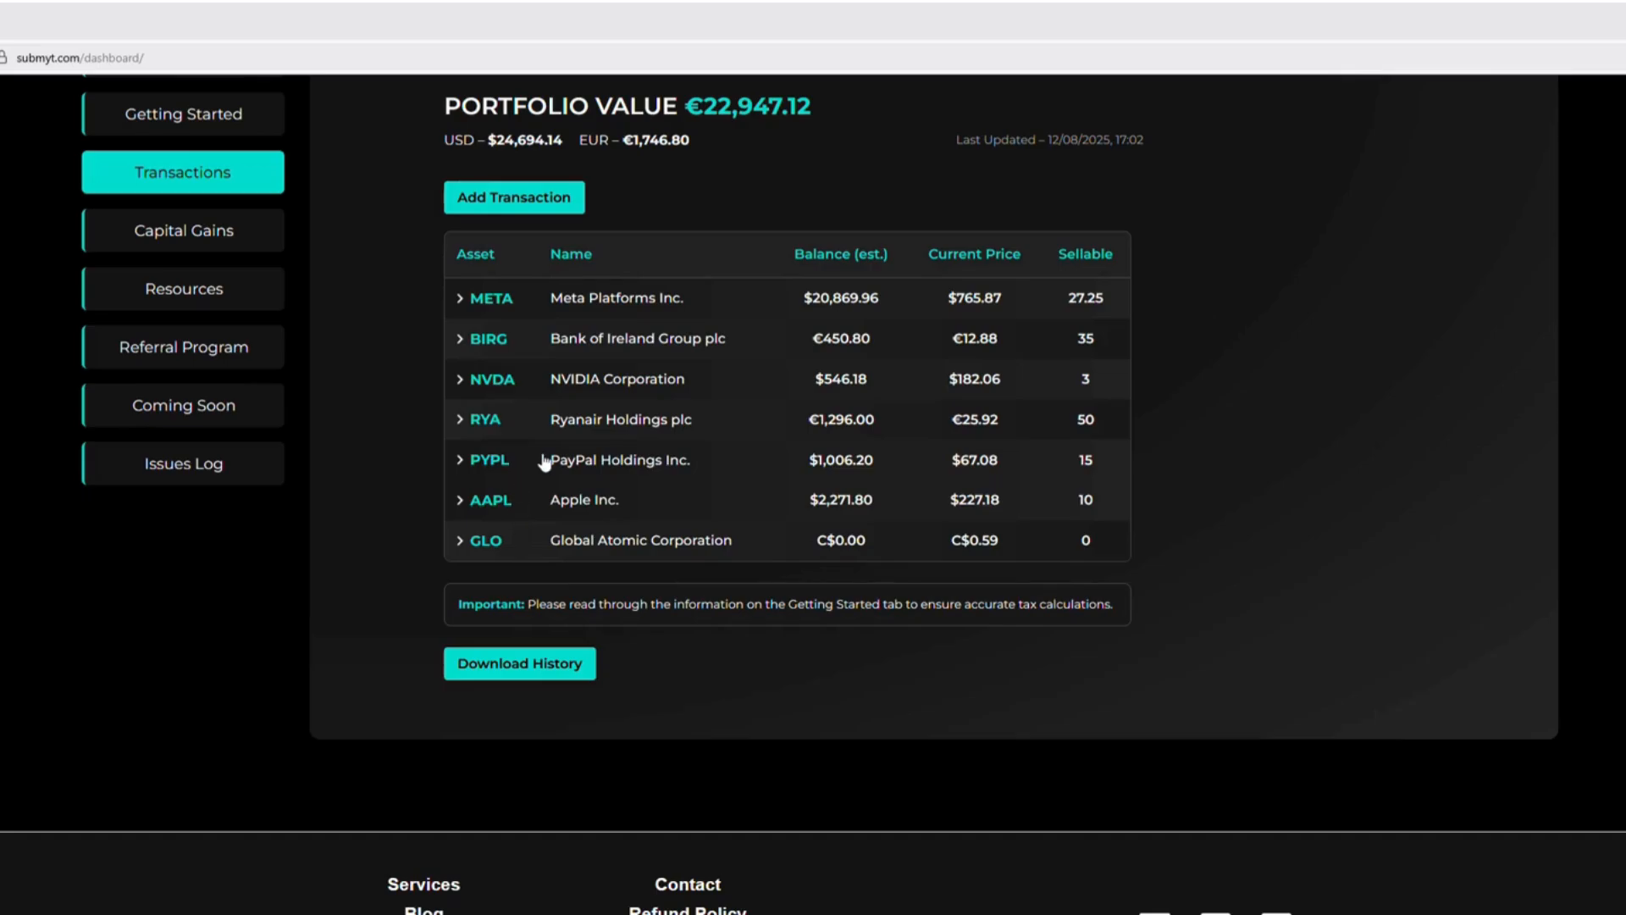
left_click(588, 469)
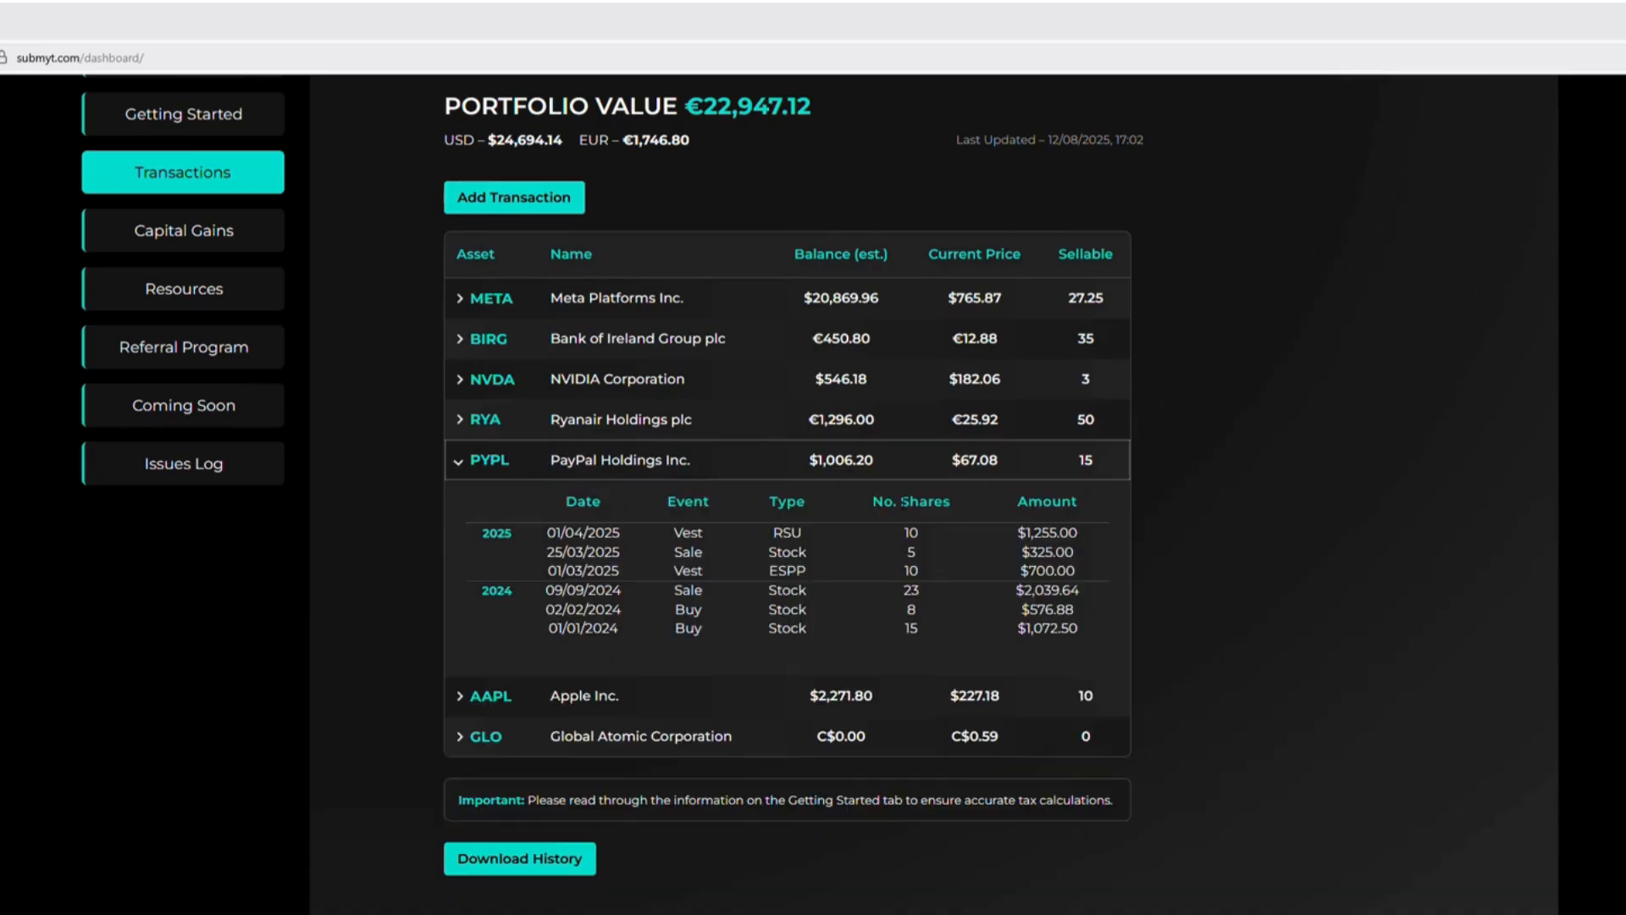
left_click(734, 555)
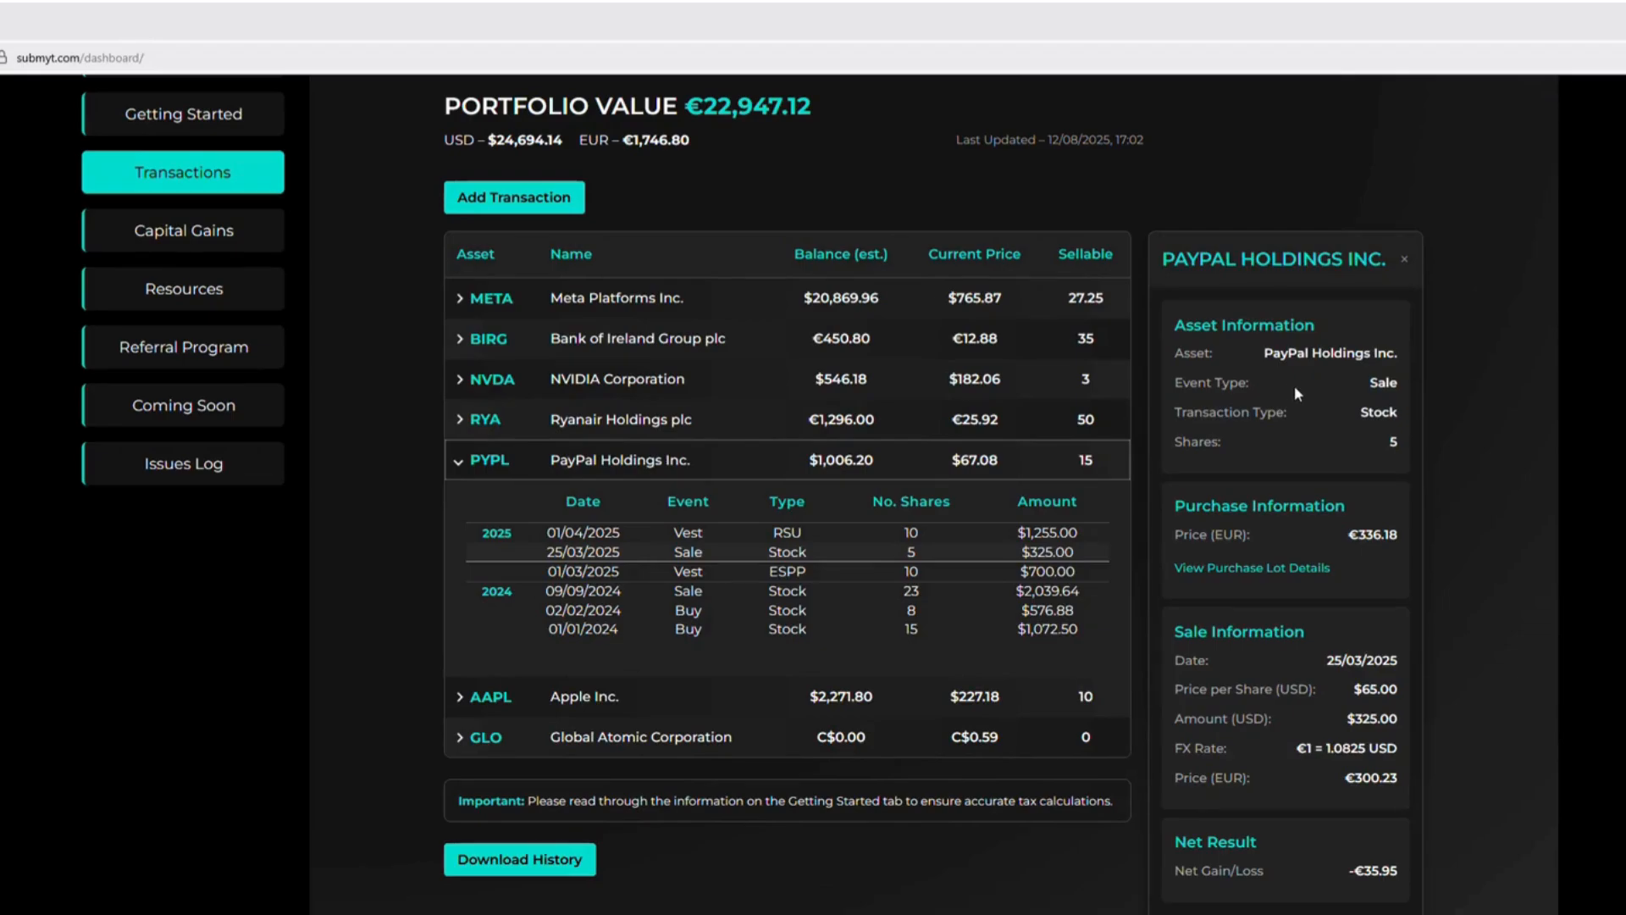
scroll(1294, 388, "down", 1)
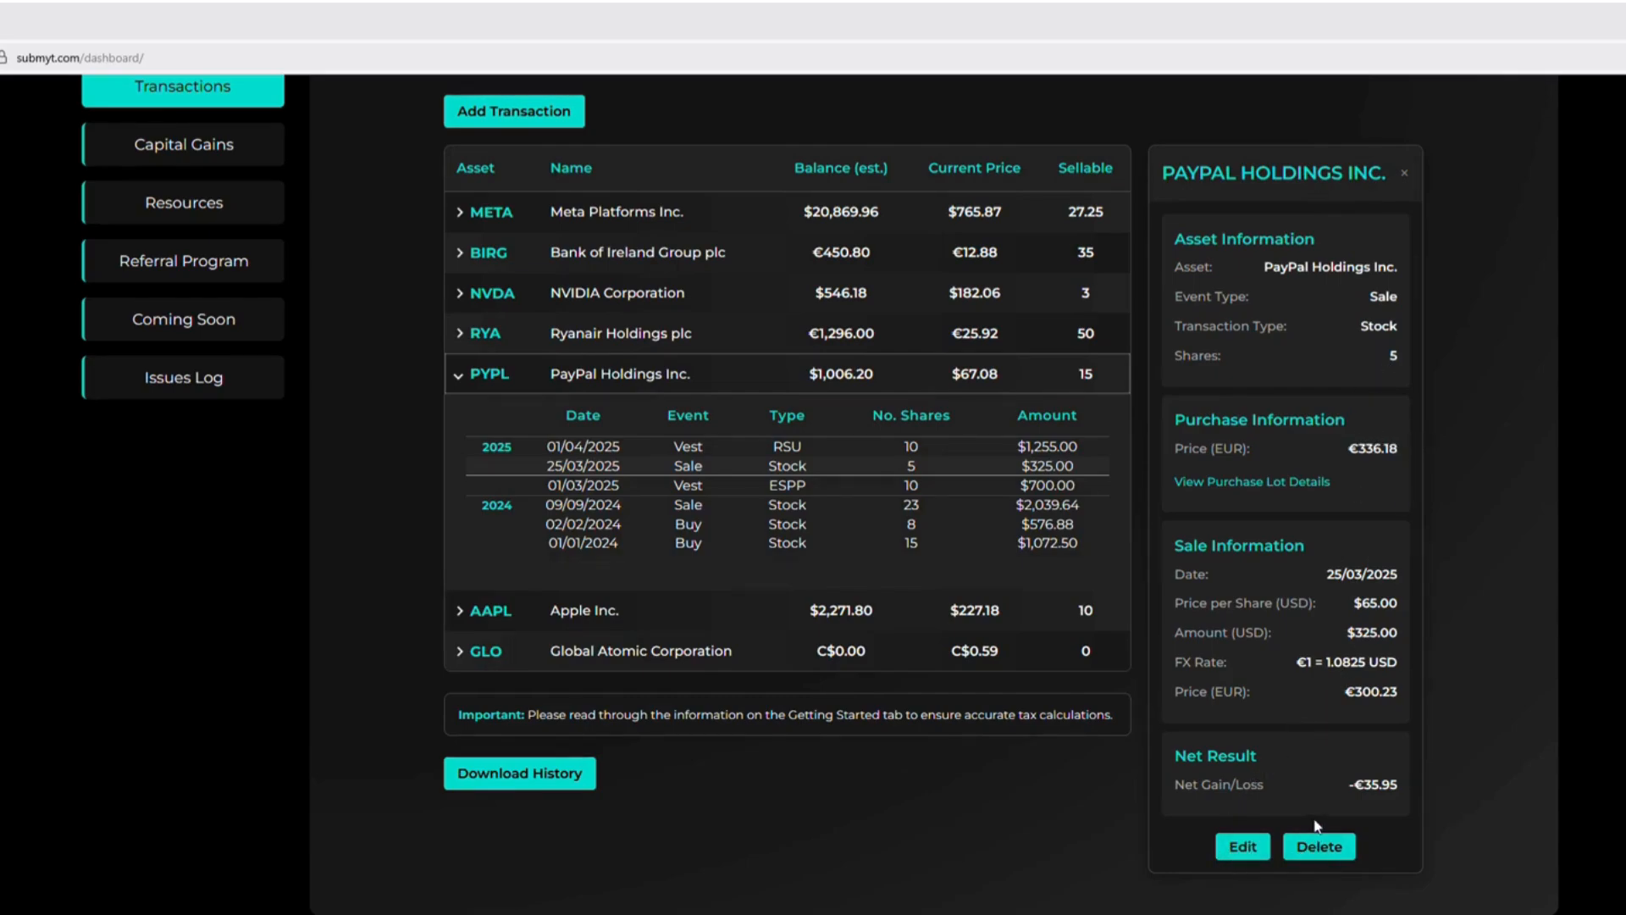
left_click(1259, 483)
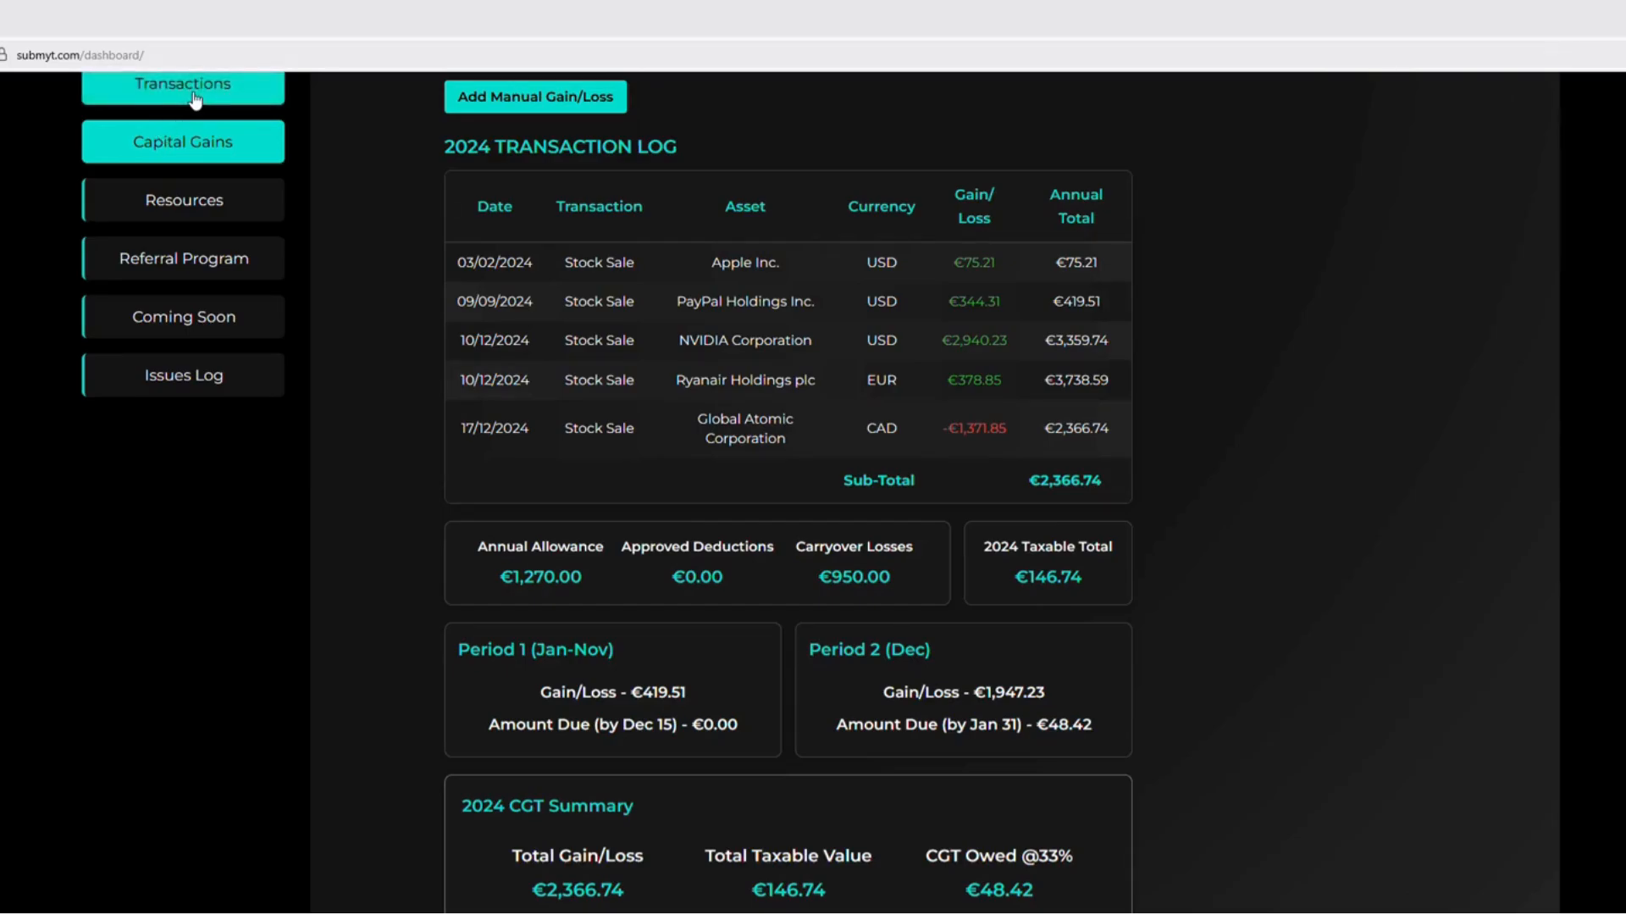
Review the 2024 capital gains transaction log, allowances and losses, the amounts due per period, and the CGT summary
scroll(938, 339, "up", 2)
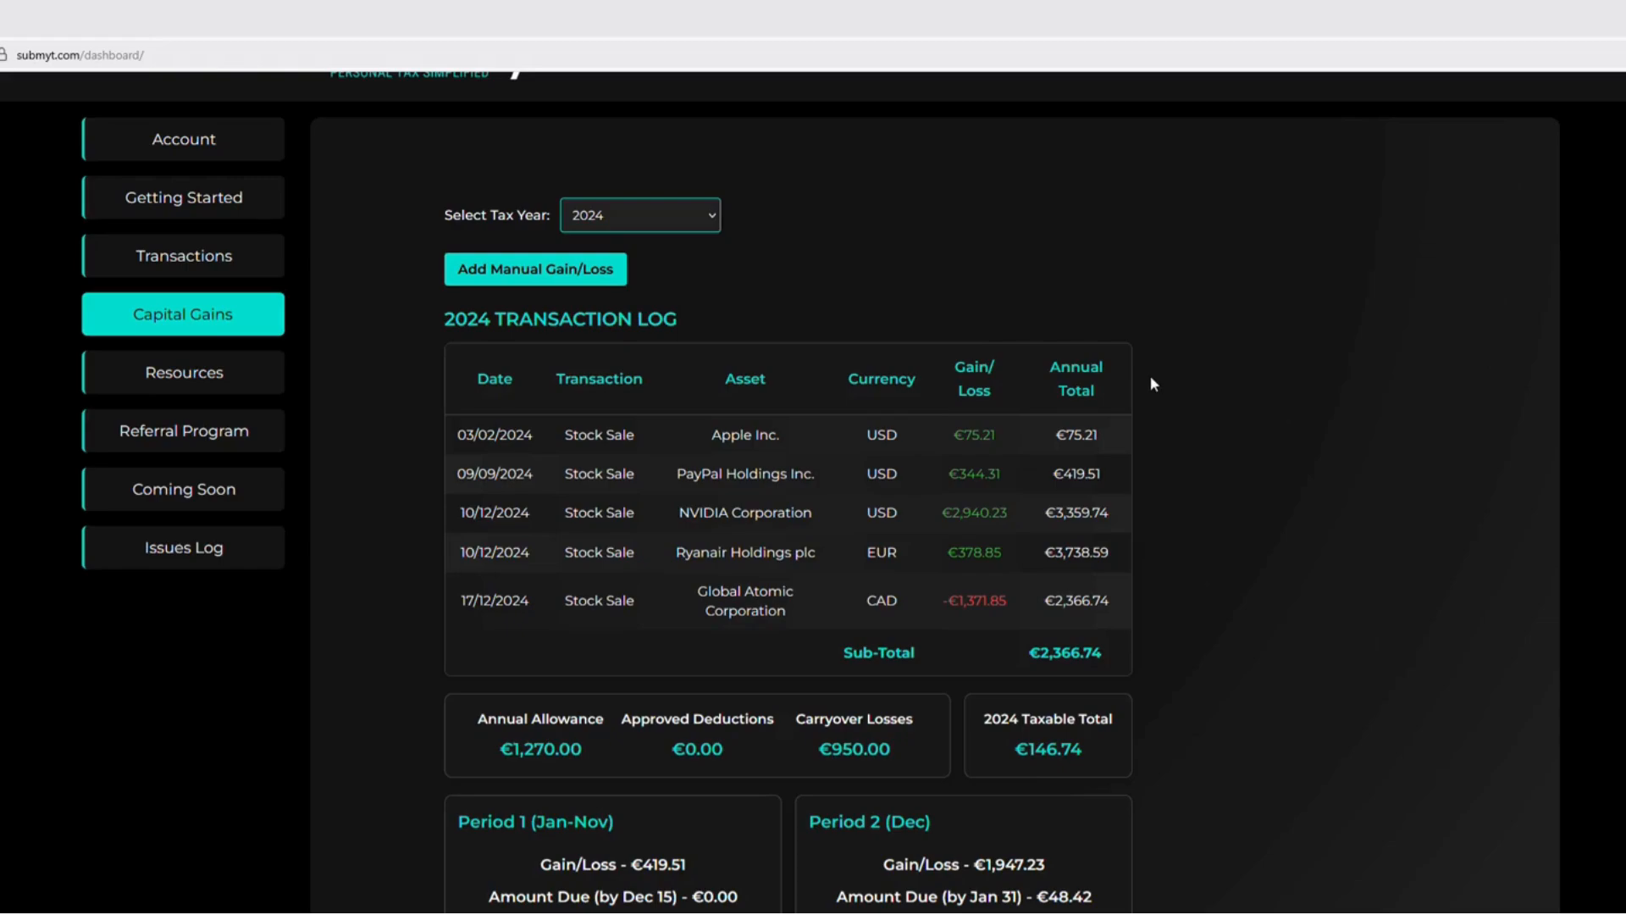
scroll(929, 708, "down", 1)
scroll(928, 718, "down", 1)
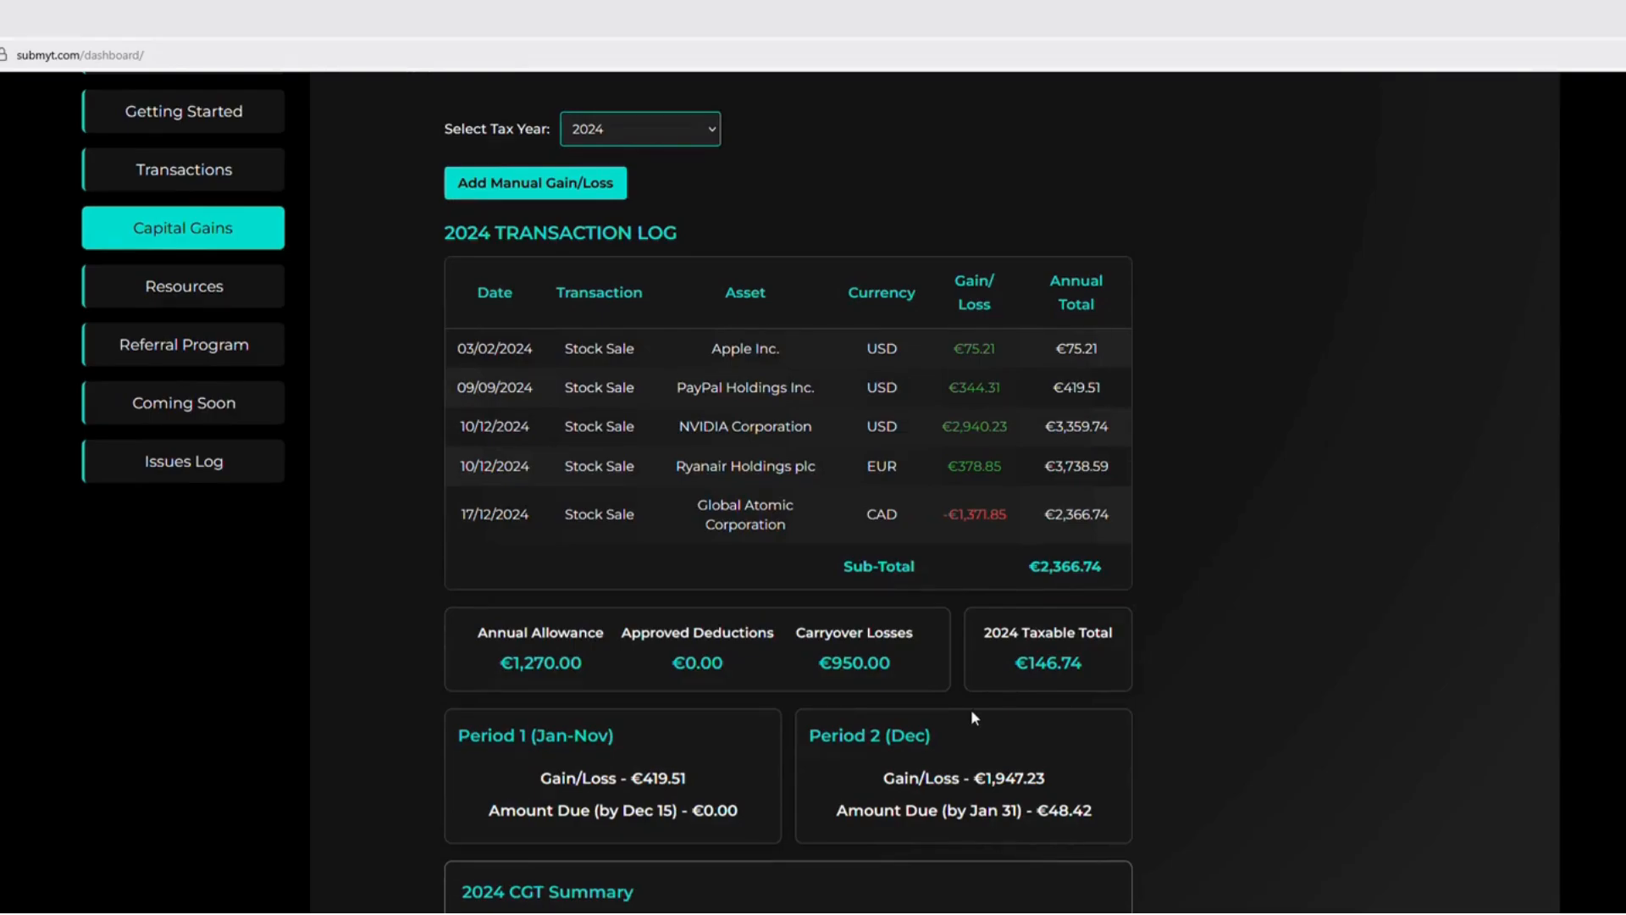
scroll(970, 712, "down", 1)
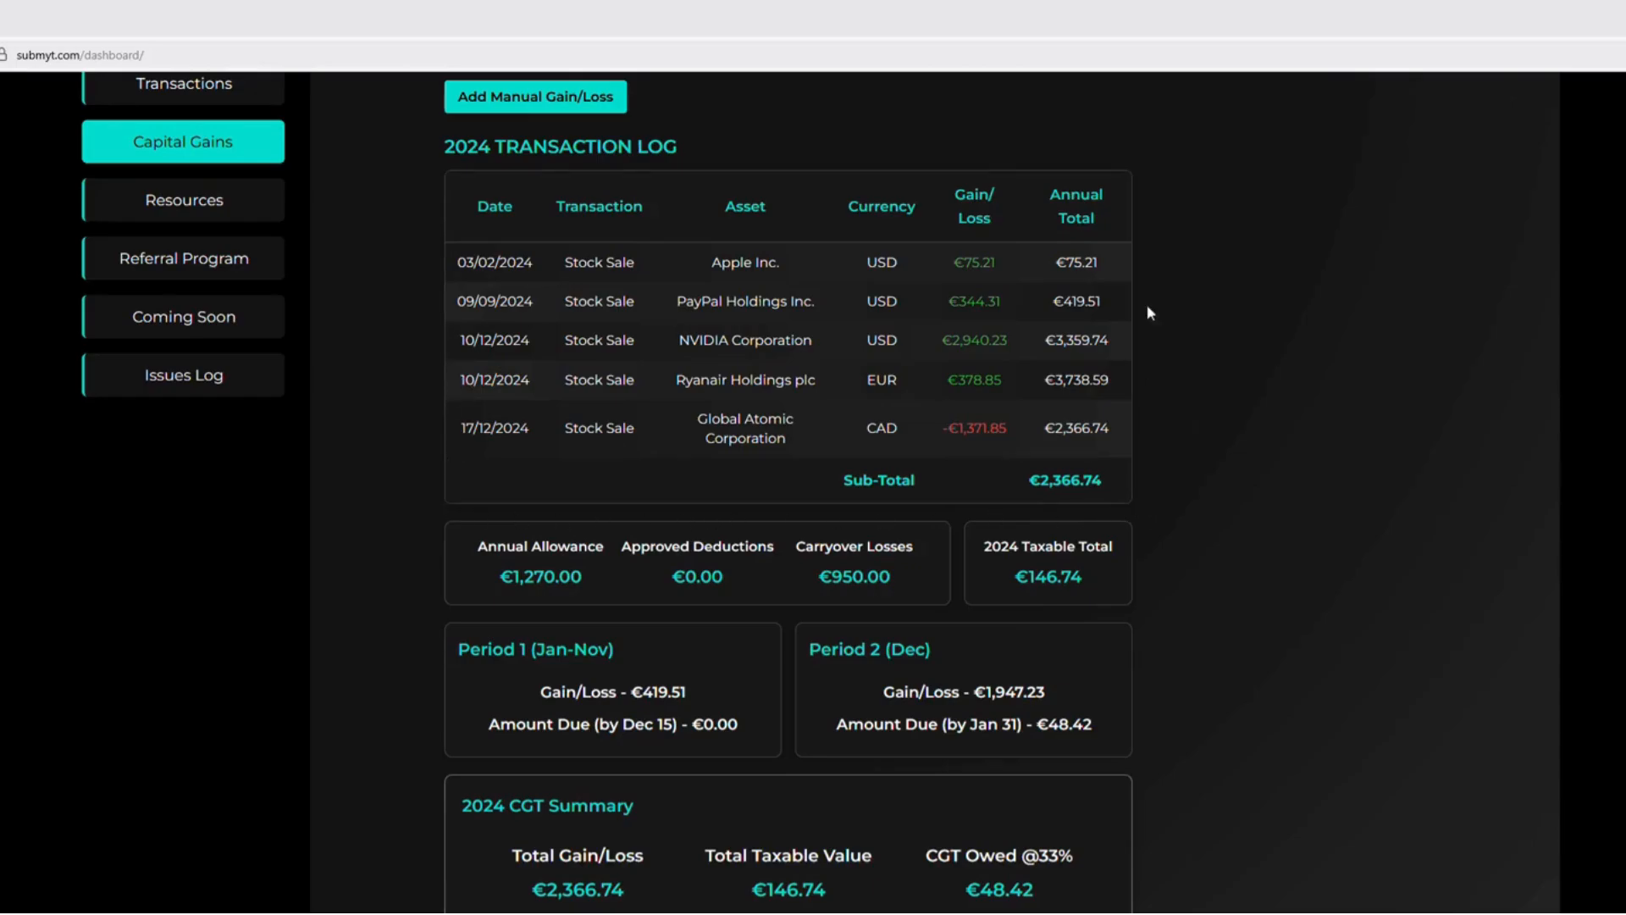
scroll(535, 173, "up", 2)
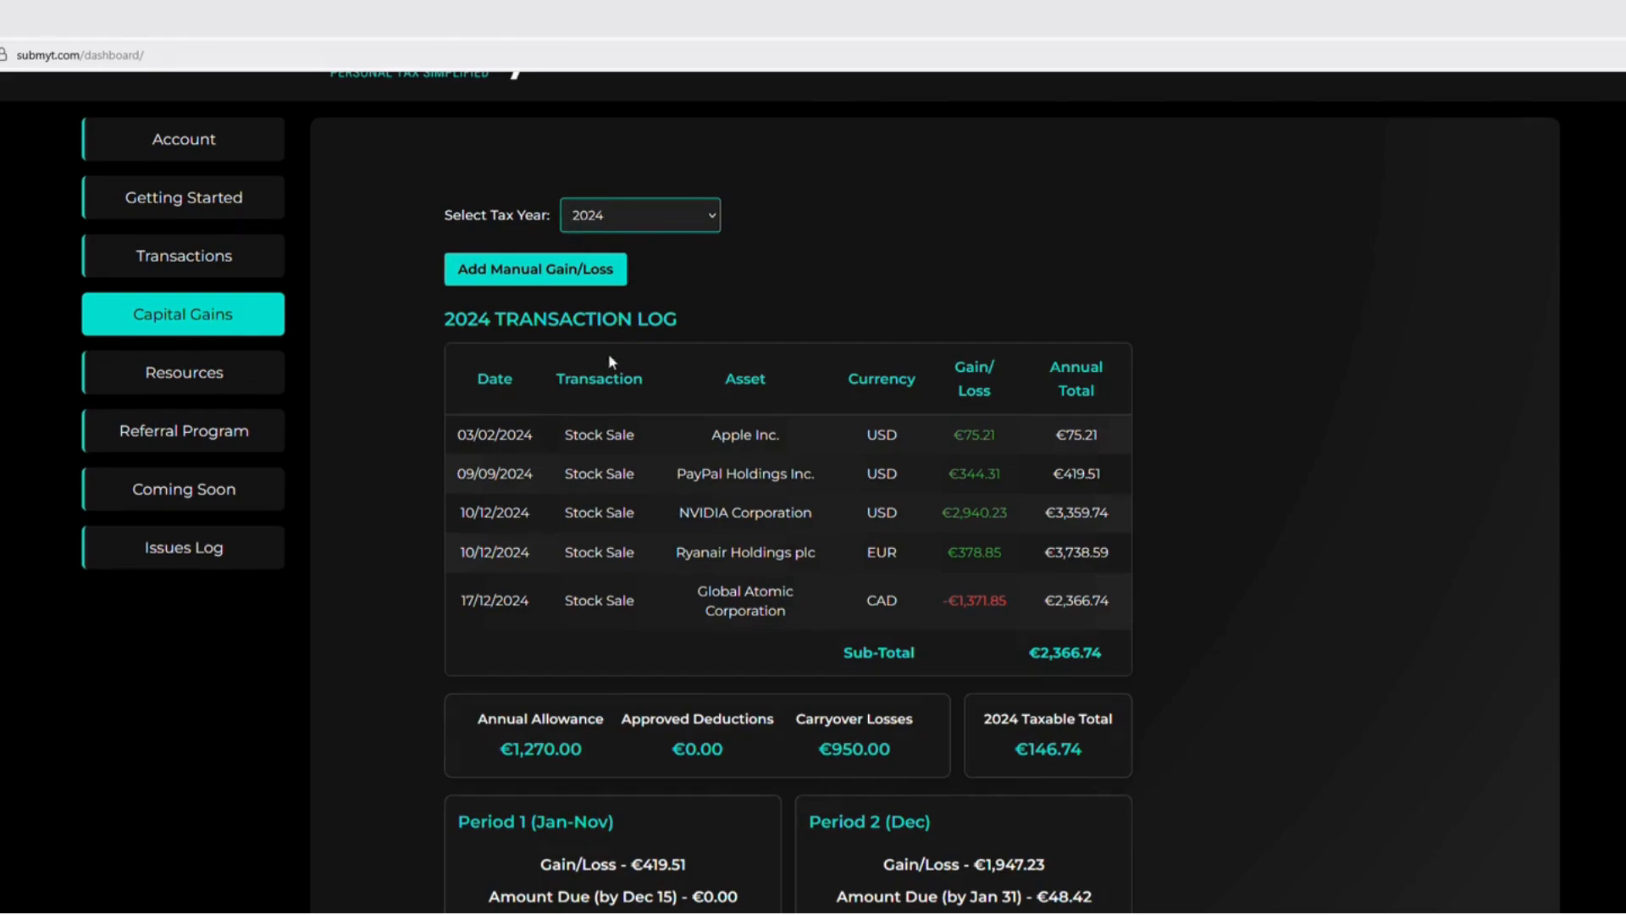
scroll(1206, 357, "down", 3)
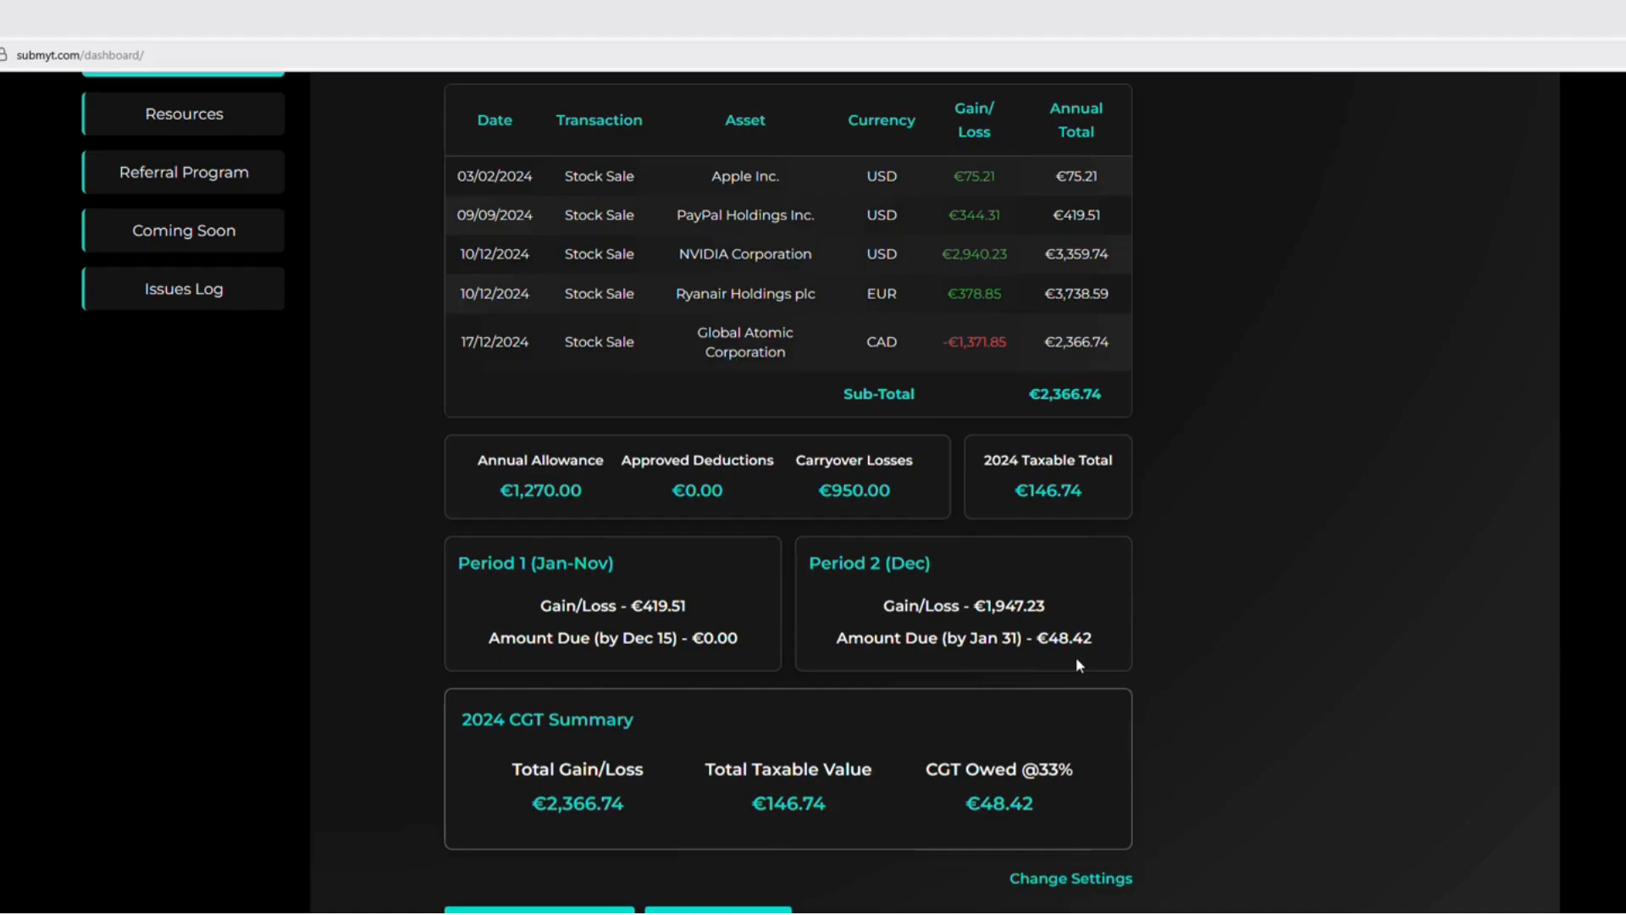
scroll(1078, 665, "down", 2)
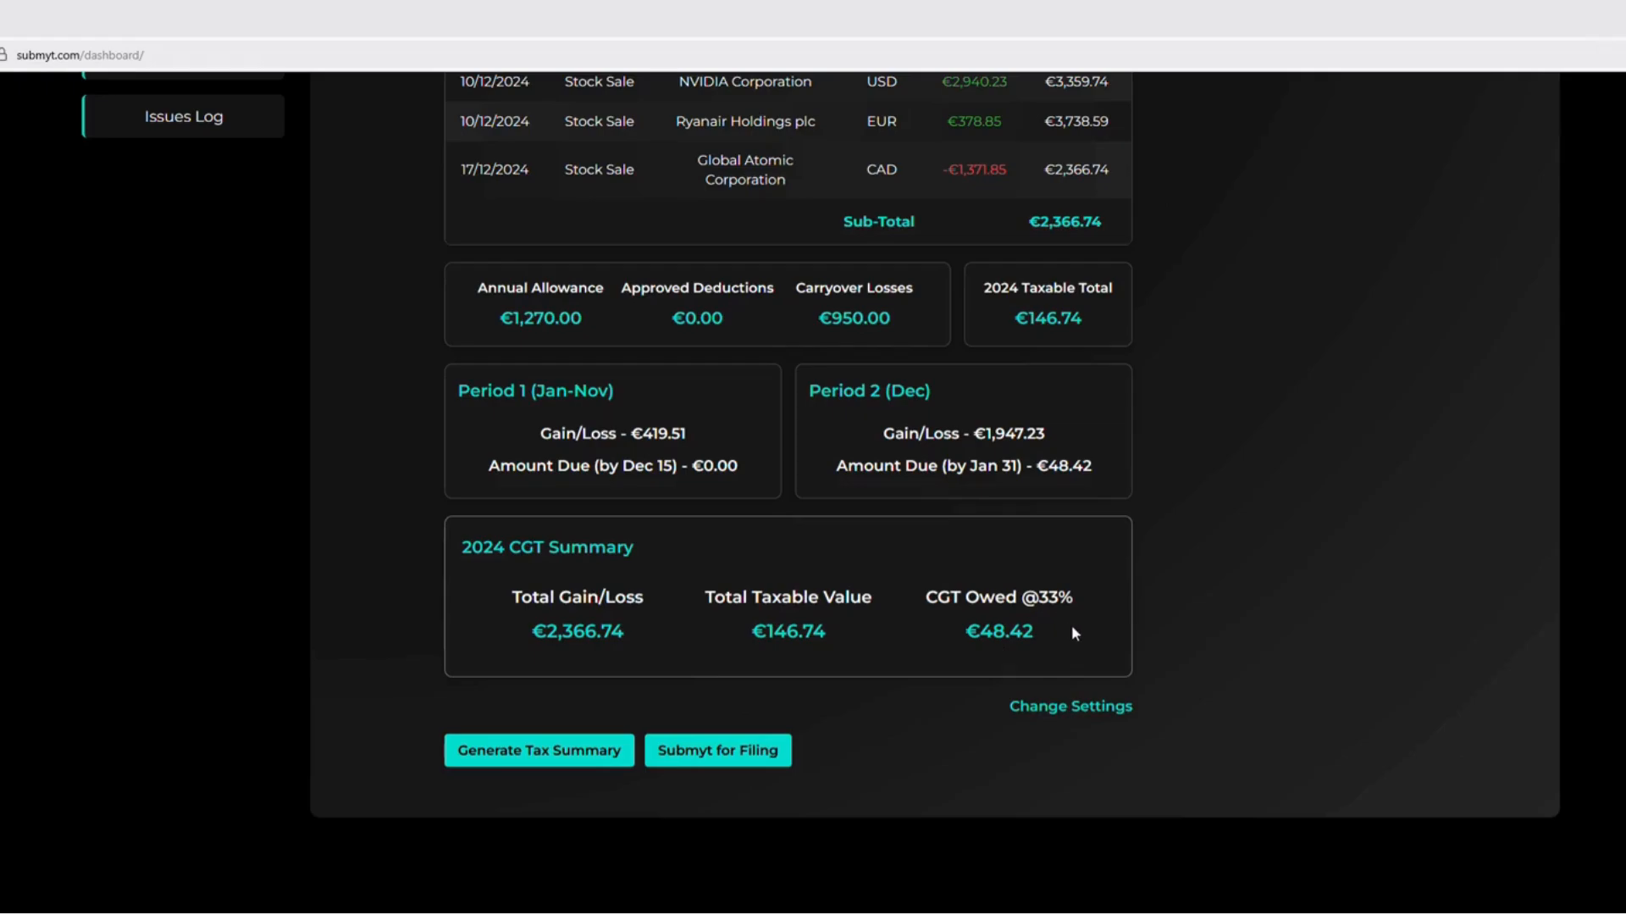
Inspect the approved deductions and the Period 1 and Period 2 allowance allocation in the 2024 tax year settings, then close without saving
left_click(1025, 710)
left_click(648, 354)
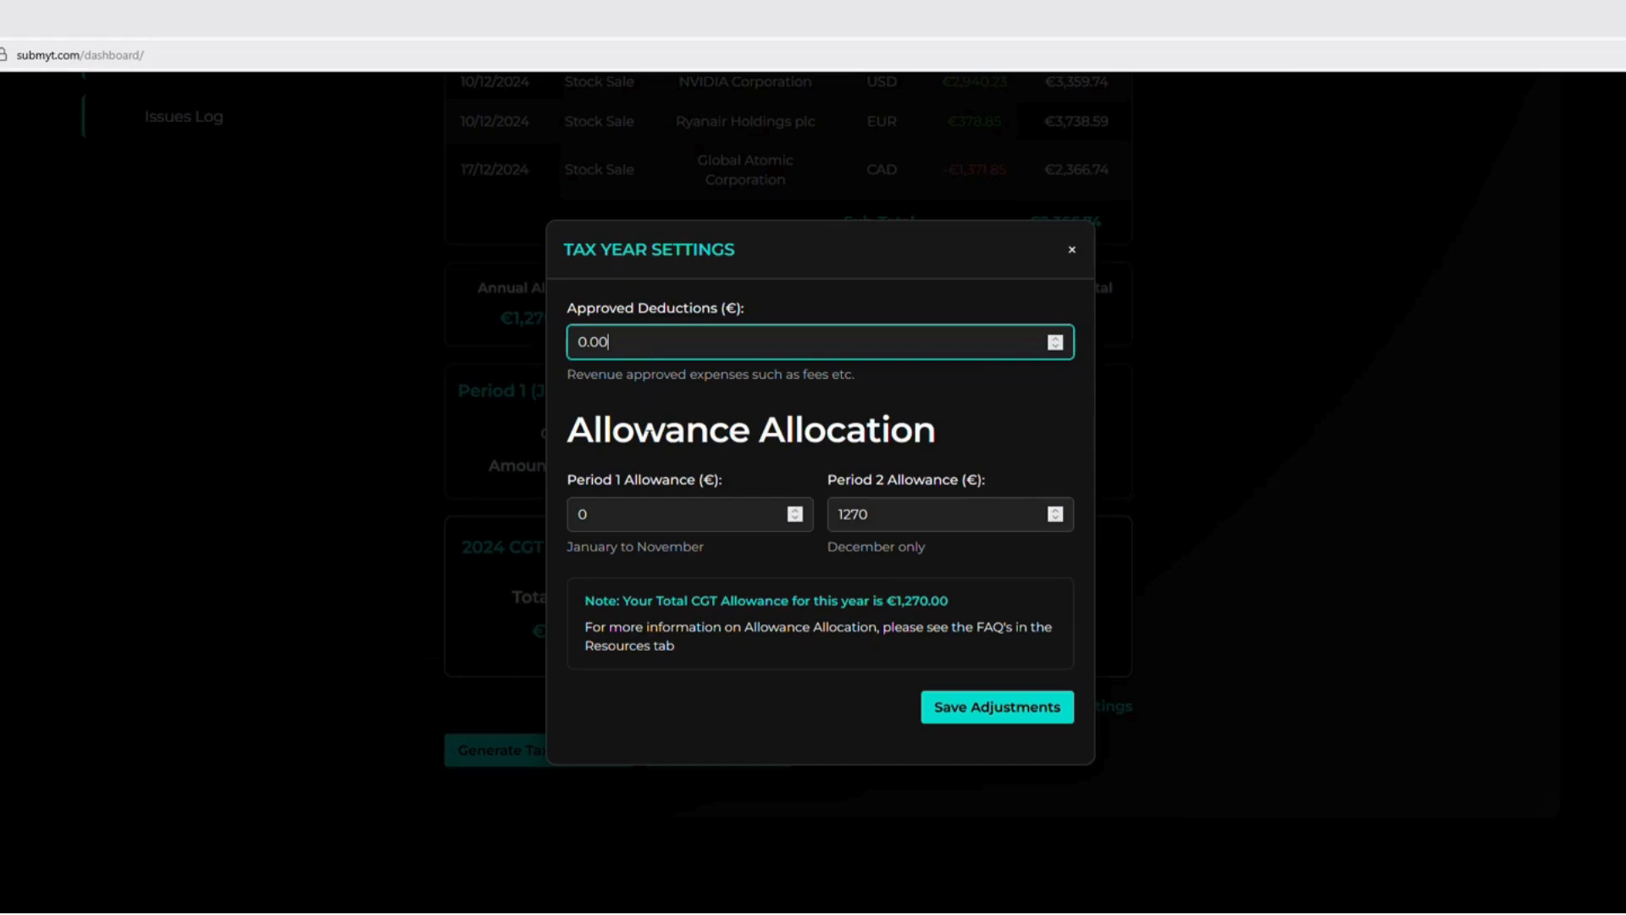
left_click(891, 514)
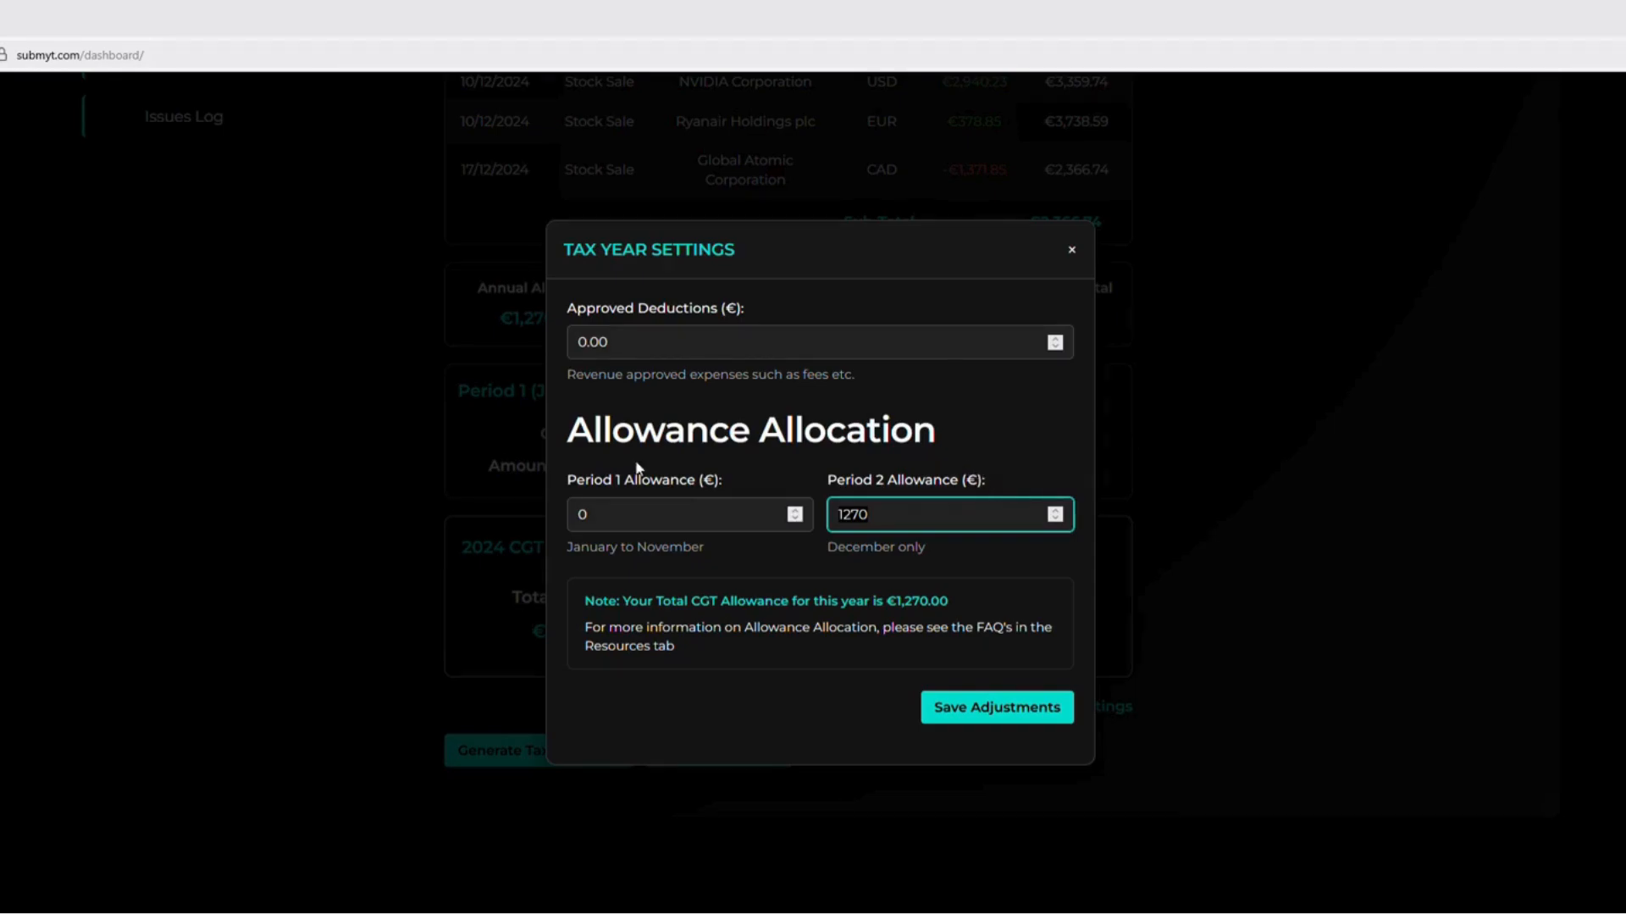
left_click(1071, 250)
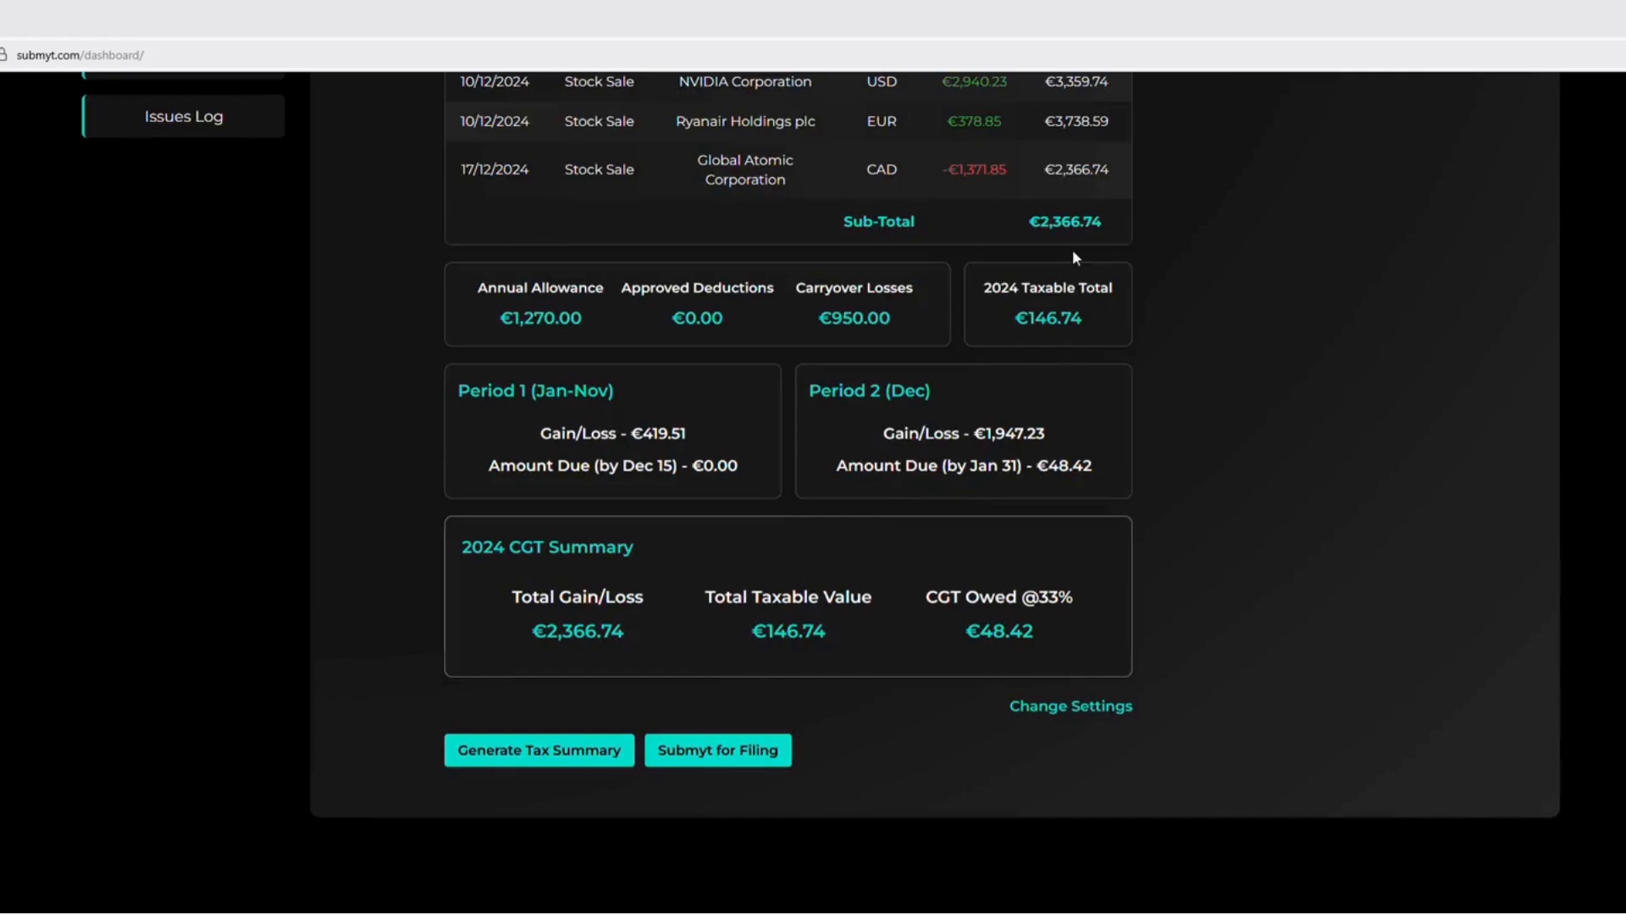